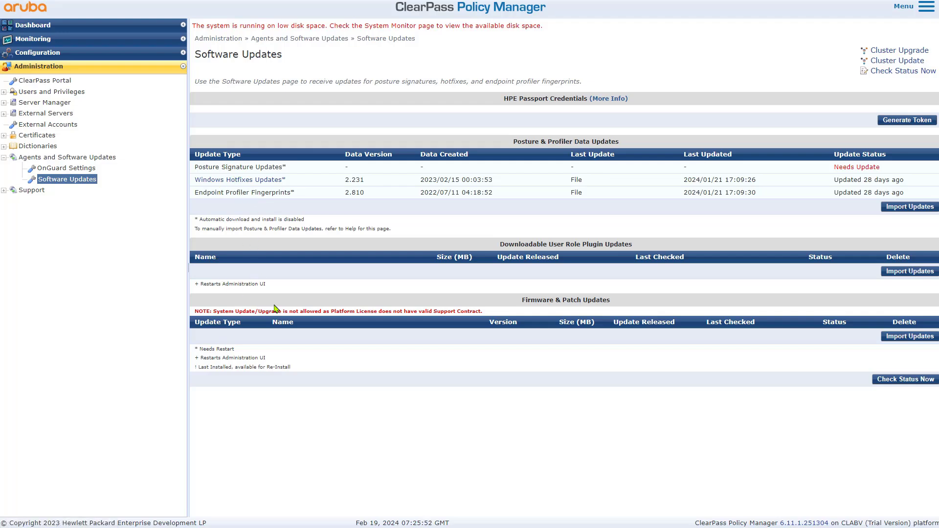
Highlight the Firmware & Patch Updates heading and its upgrade restriction note.
drag(522, 300, 637, 303)
drag(493, 316, 200, 314)
Clear the page highlight and bring the CPPM firmware folder window to the front.
click(397, 415)
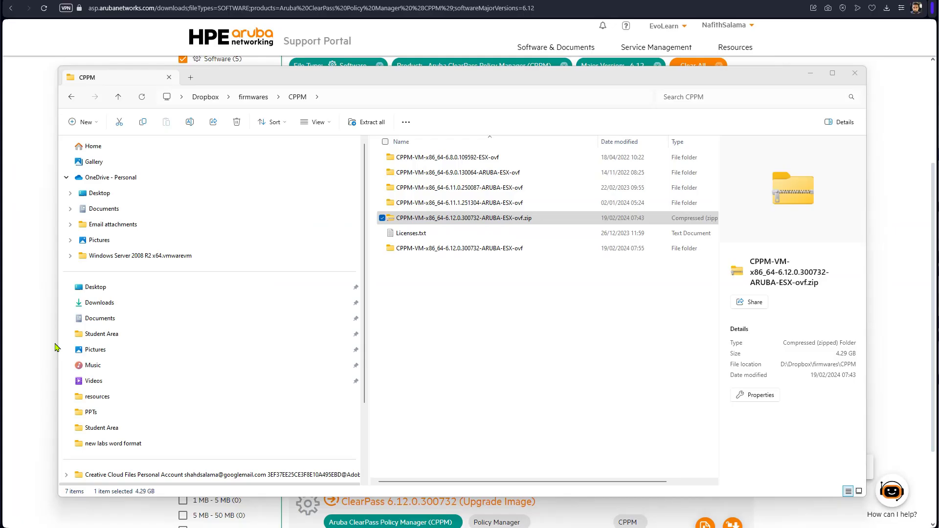
click(538, 221)
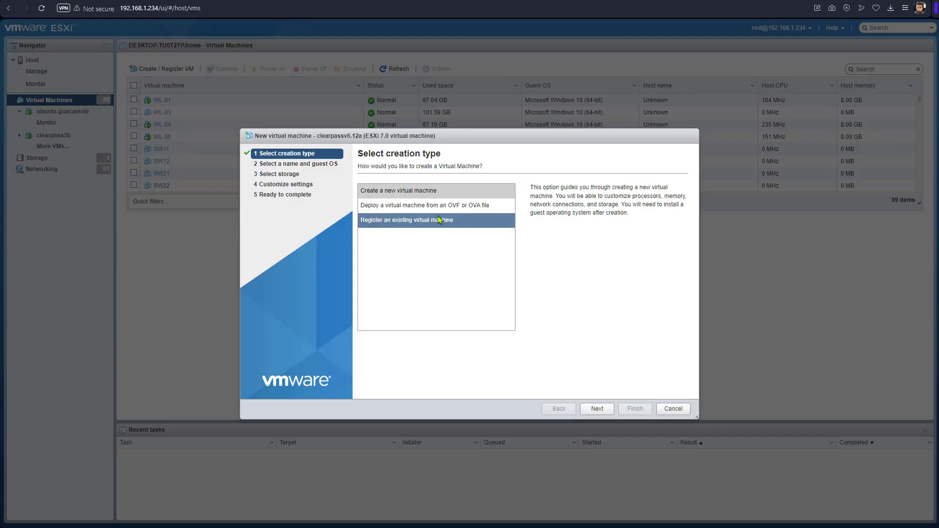
Start a Deploy from OVF wizard and name the new VM clearpass6-12a.
click(446, 206)
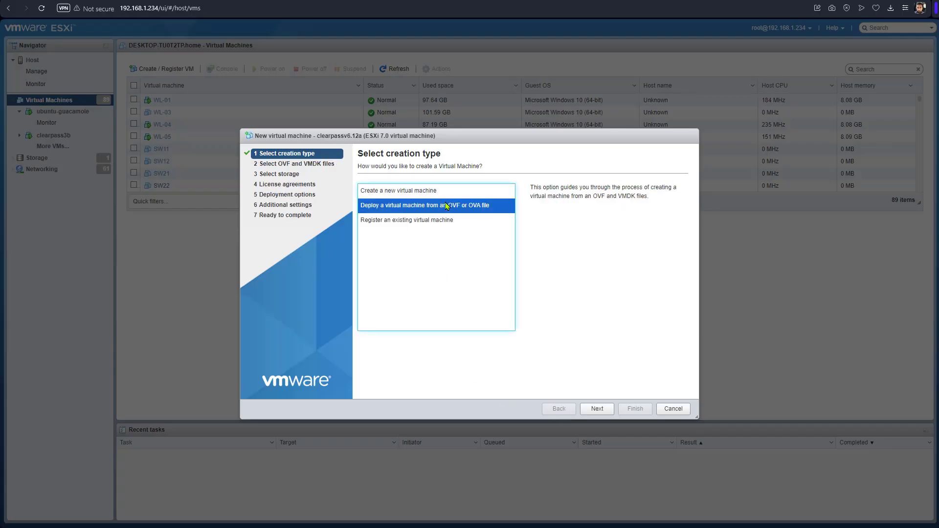
click(597, 408)
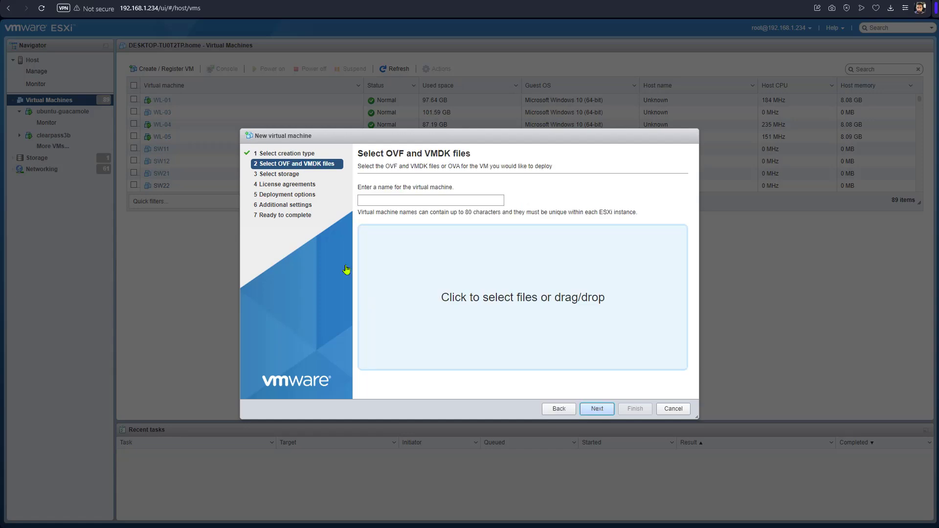
click(438, 201)
text(c)
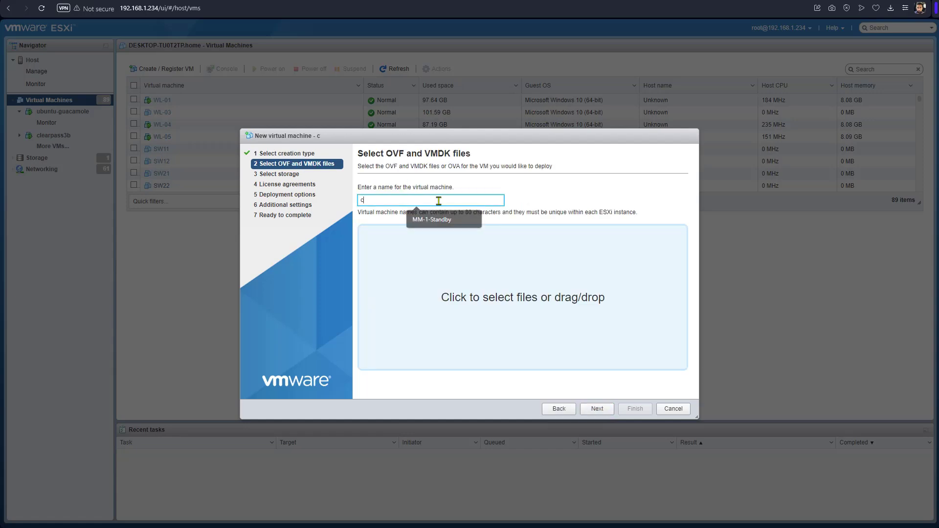
text(learpass6-12a)
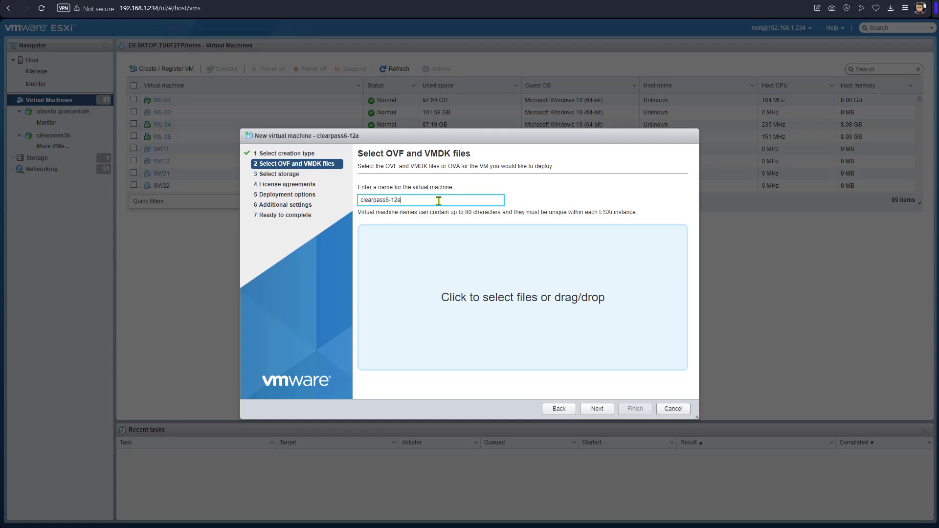
Select the CPPM 6.12 .ovf descriptor and .vmdk disk files for the deployment.
click(545, 330)
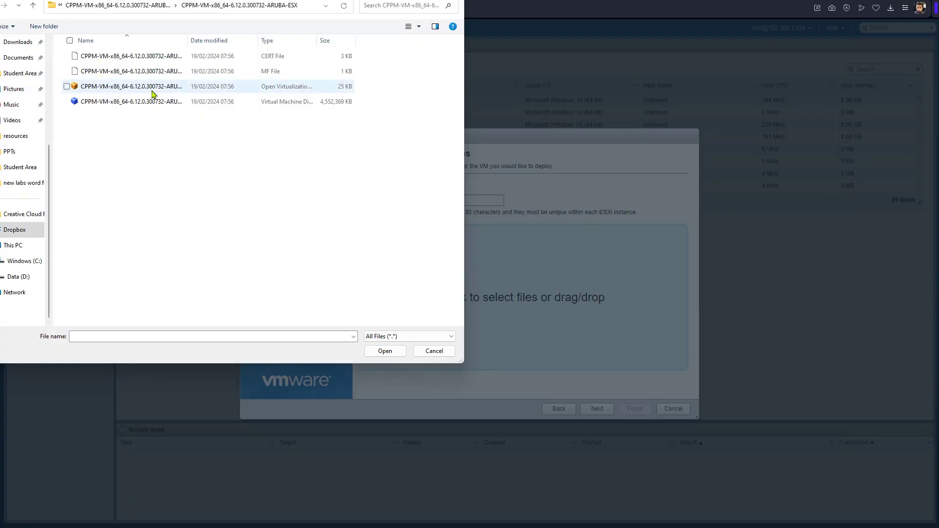
double_click(188, 43)
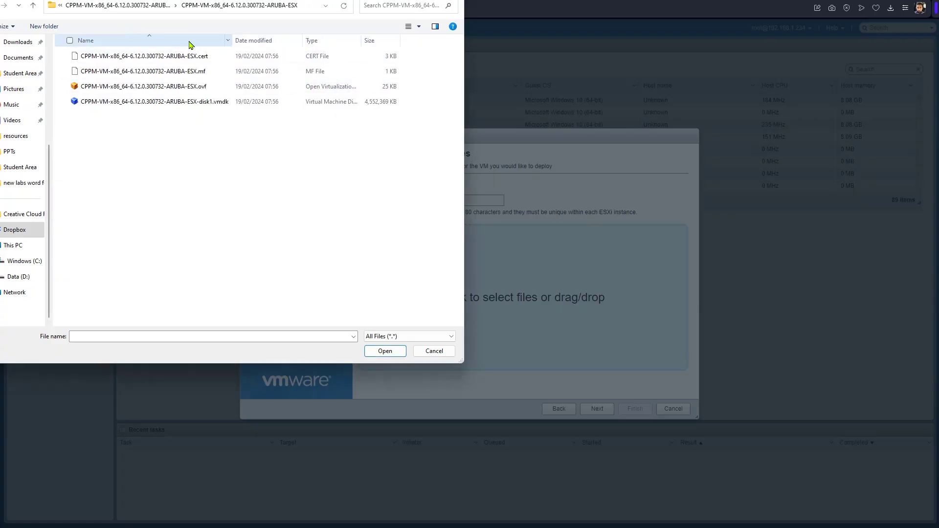
click(199, 88)
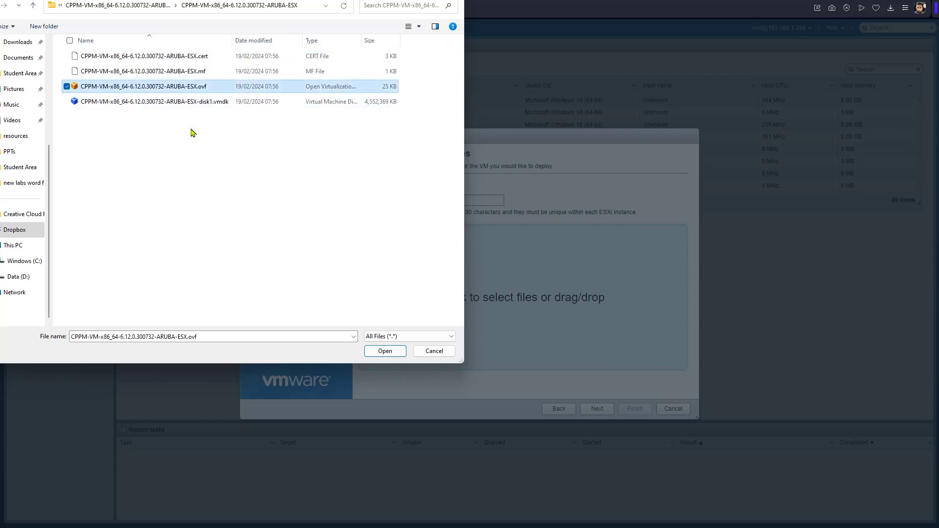
ctrl+click(194, 102)
click(386, 351)
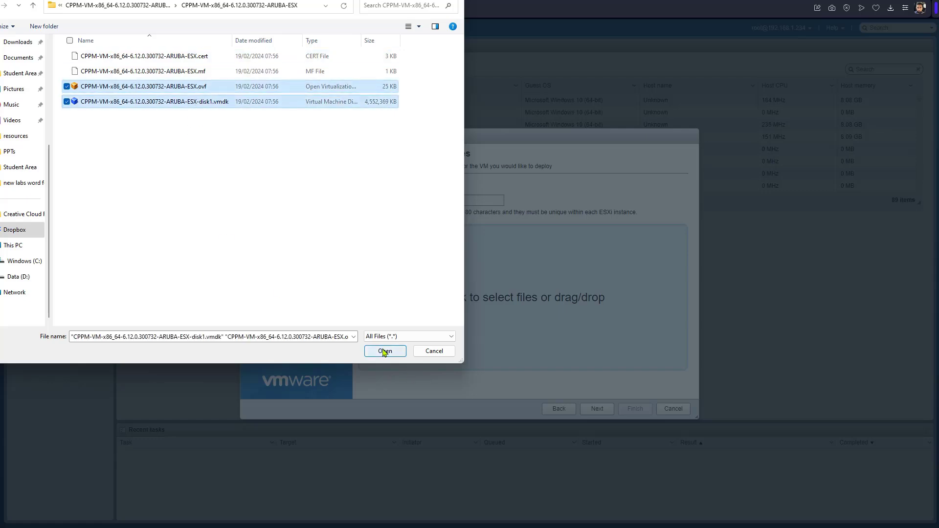
Keep datastore1 as storage and accept the license agreement.
click(602, 412)
click(604, 414)
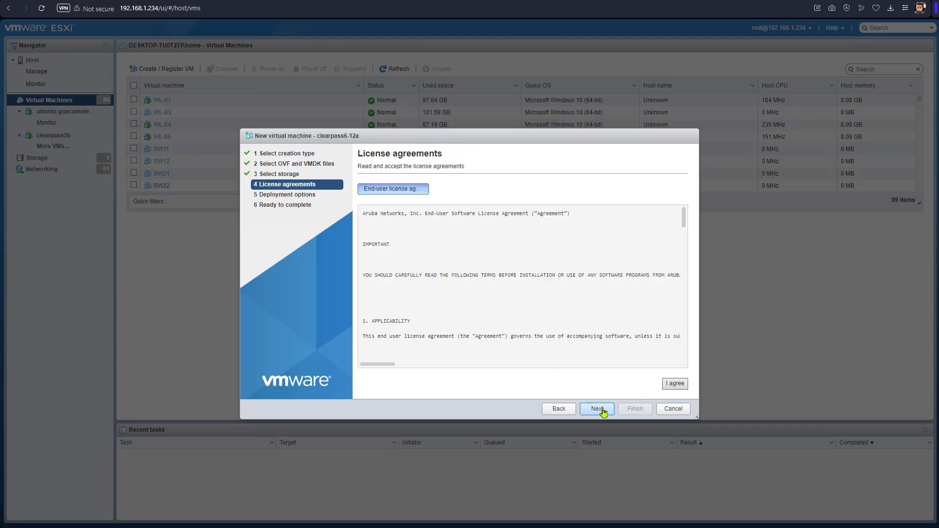
scroll(554, 352, down, 15)
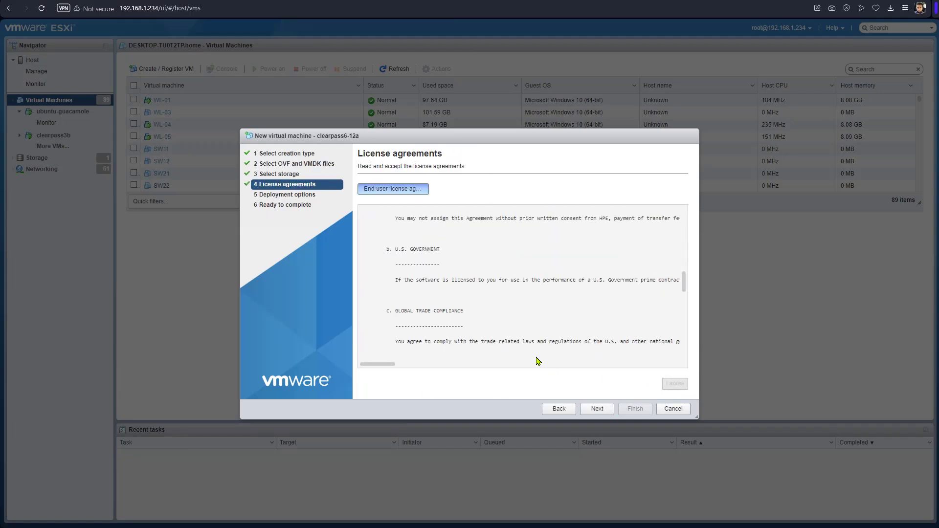
click(597, 408)
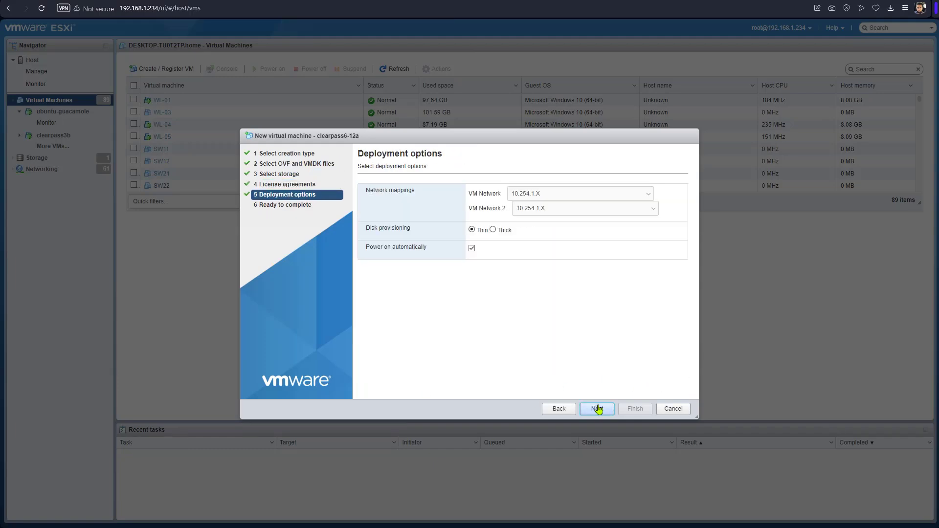
Map VM Network 2 to 192.168.1.X, disable power-on, and finish the deployment.
click(535, 212)
click(549, 235)
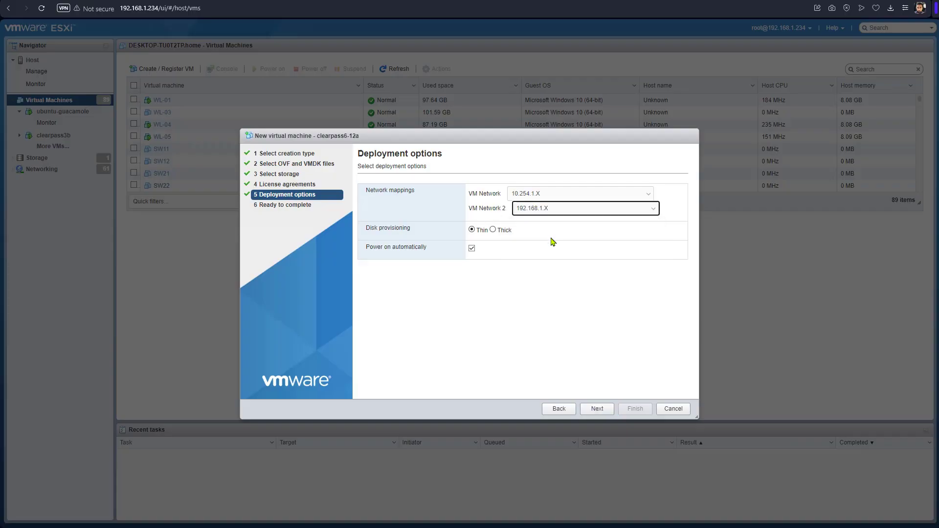
click(472, 249)
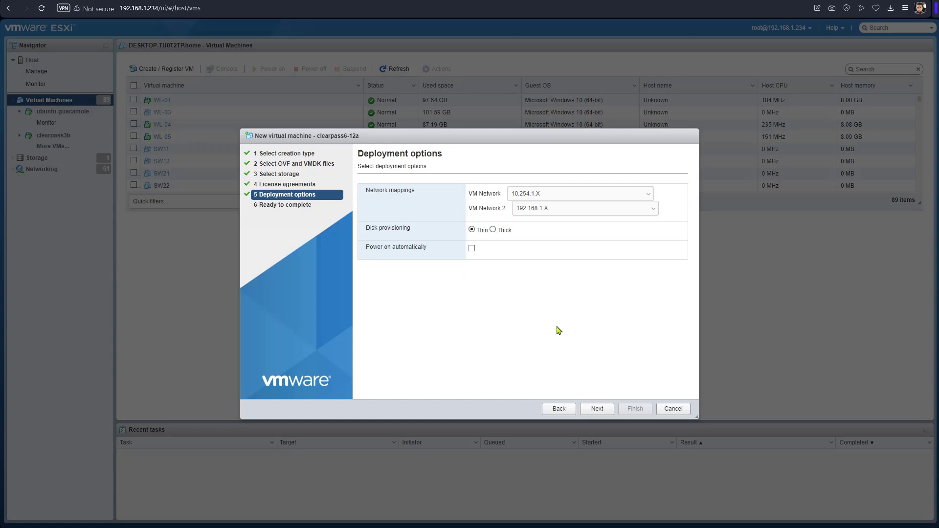
click(605, 410)
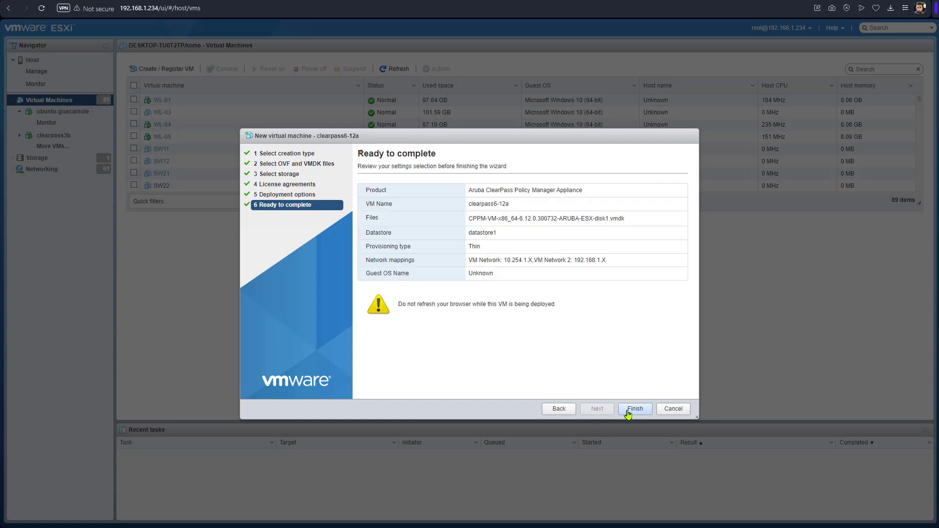
click(628, 410)
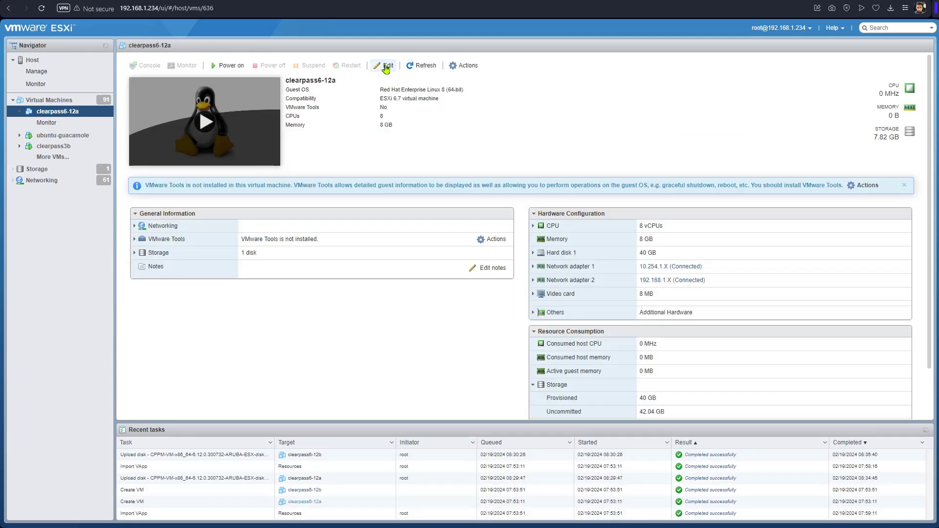
Add a new 40 GB standard hard disk, connect Network Adapter 2, and save.
click(384, 66)
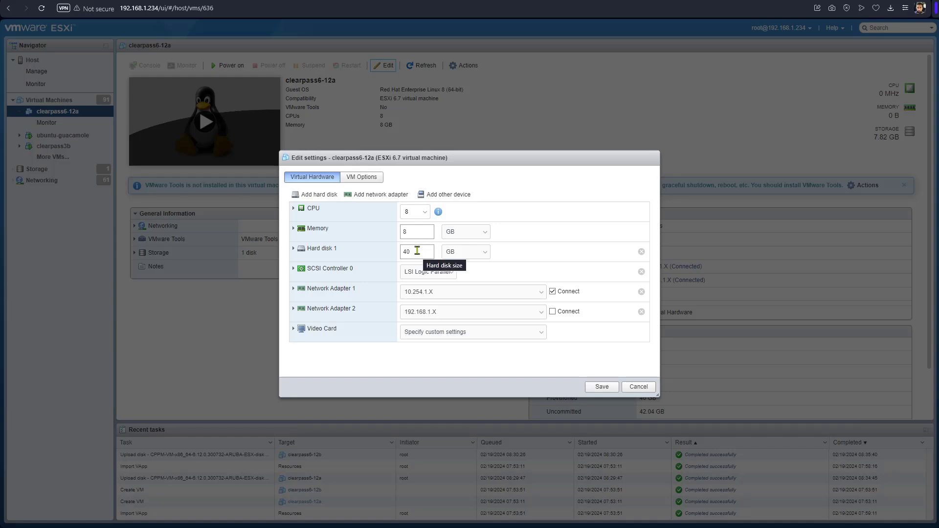
click(318, 194)
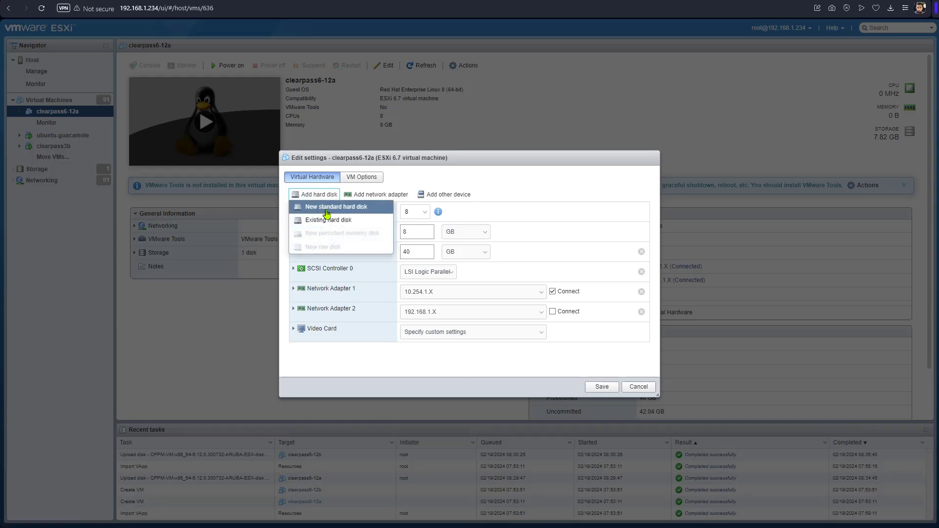
click(326, 214)
click(418, 270)
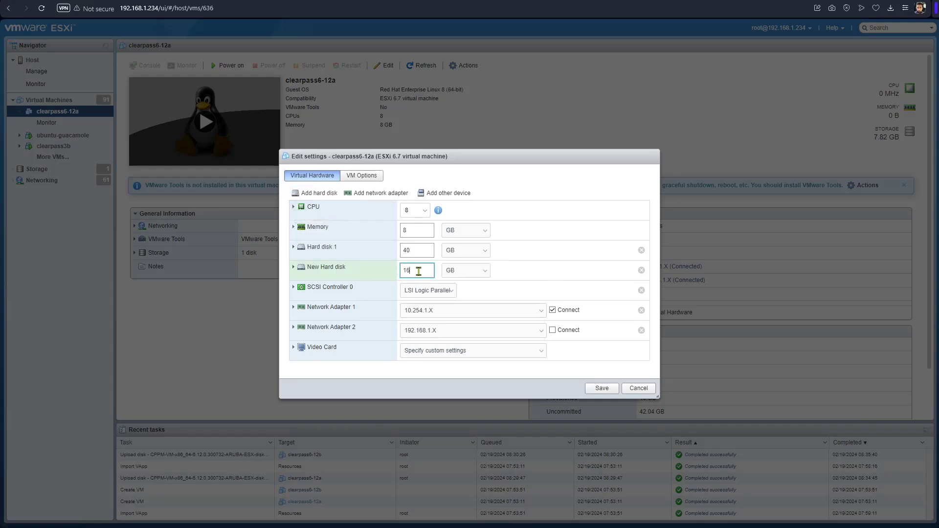
double_click(419, 270)
text(40)
click(553, 330)
click(601, 389)
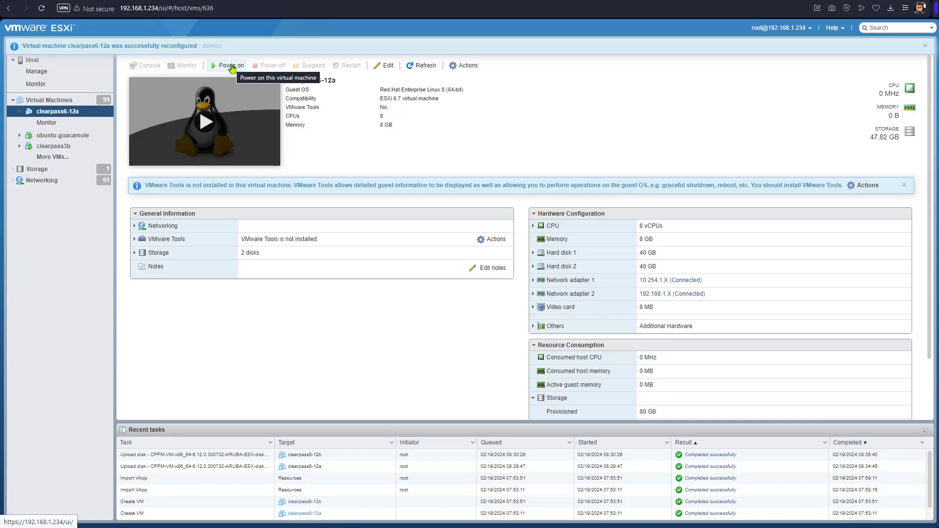
Power on clearpass6-12a, choose CLABV, confirm y twice, and skip disk encryption.
click(230, 65)
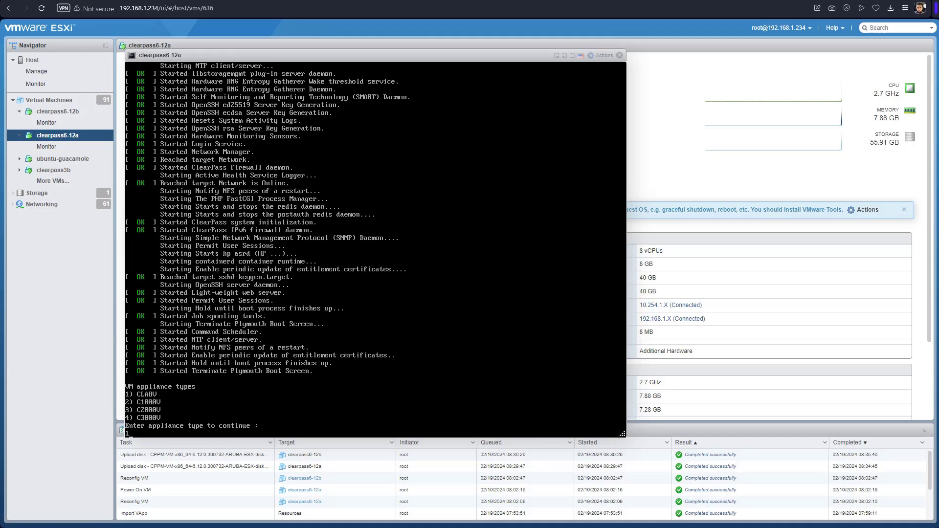
key(Return)
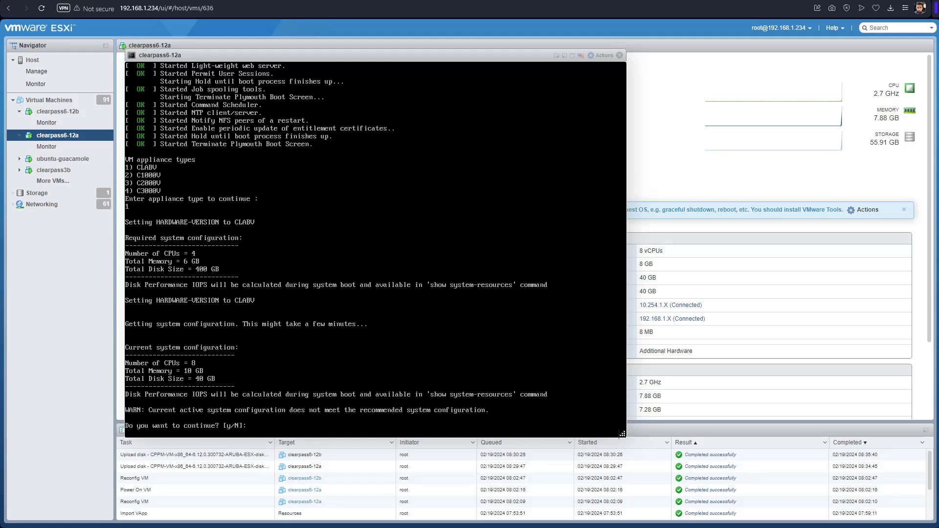
text(y)
key(Return)
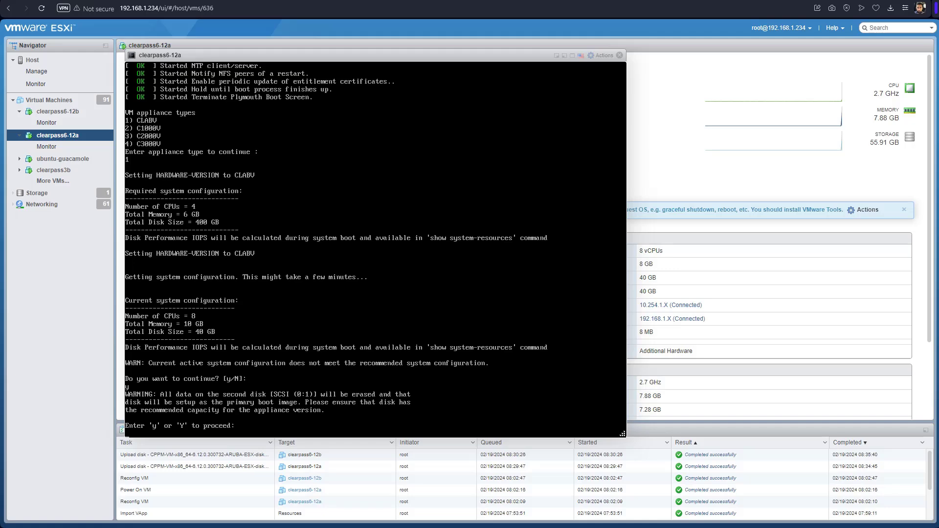
text(y)
key(Return)
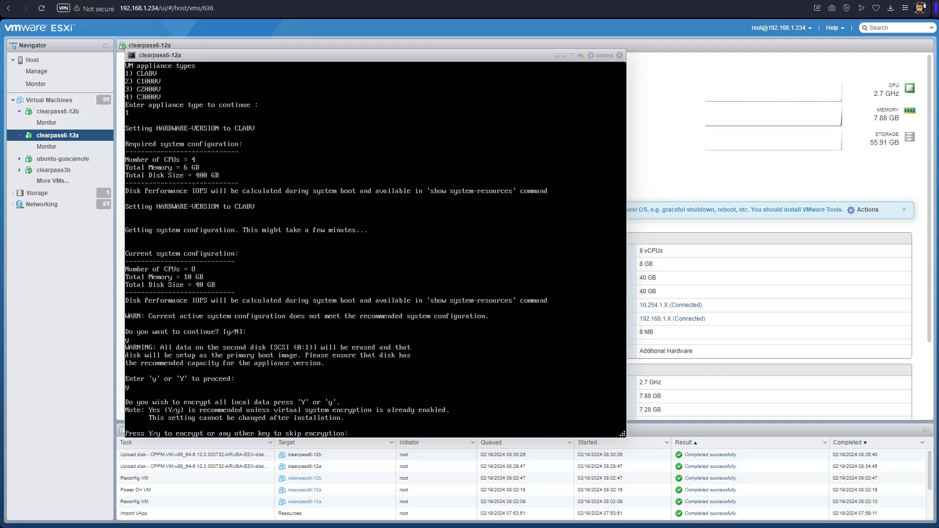
key(Return)
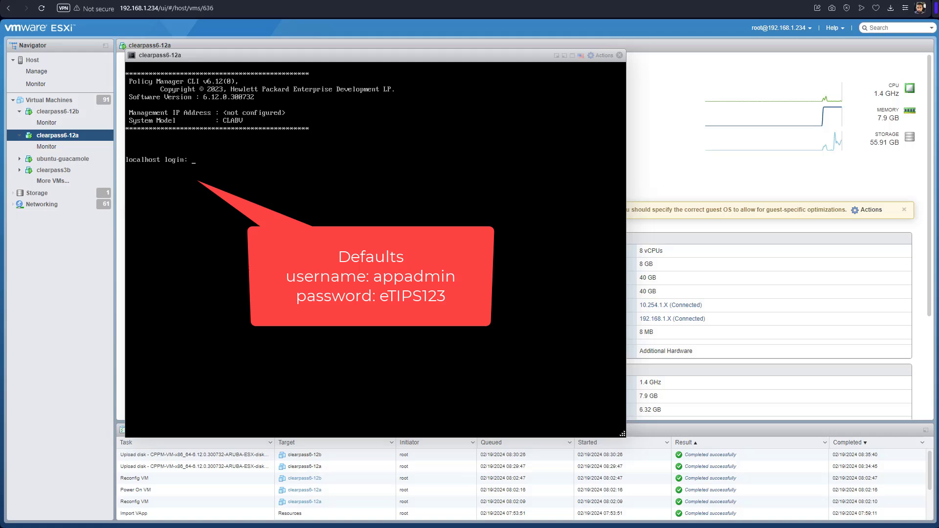
Log in at the console with the default appadmin username and password.
text(padmin)
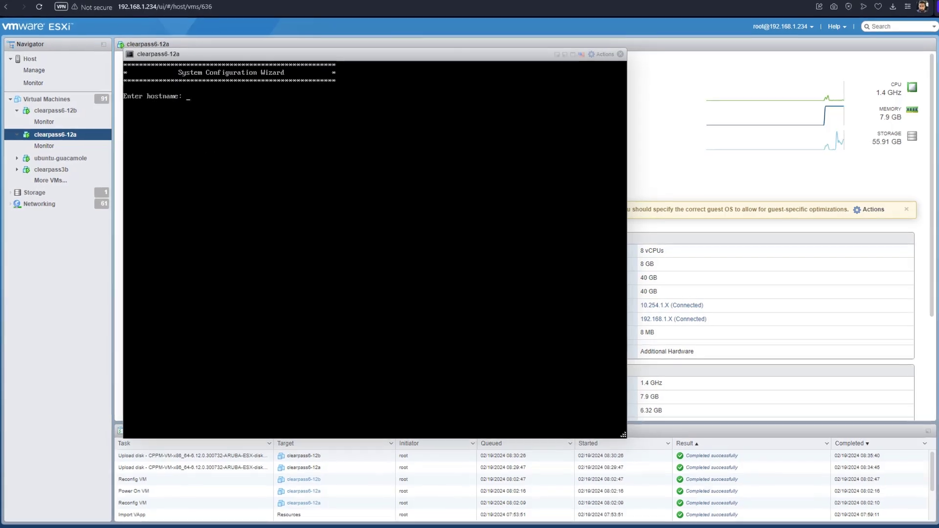
Set hostname clearpass612a, management address 10.254.1.70/24 and gateway 10.254.1.1.
text(clearpass61)
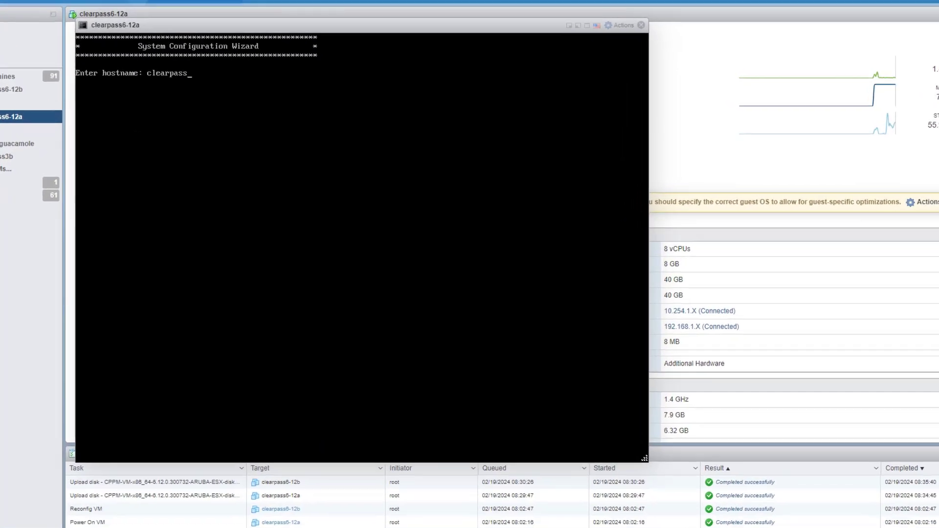
text(2a)
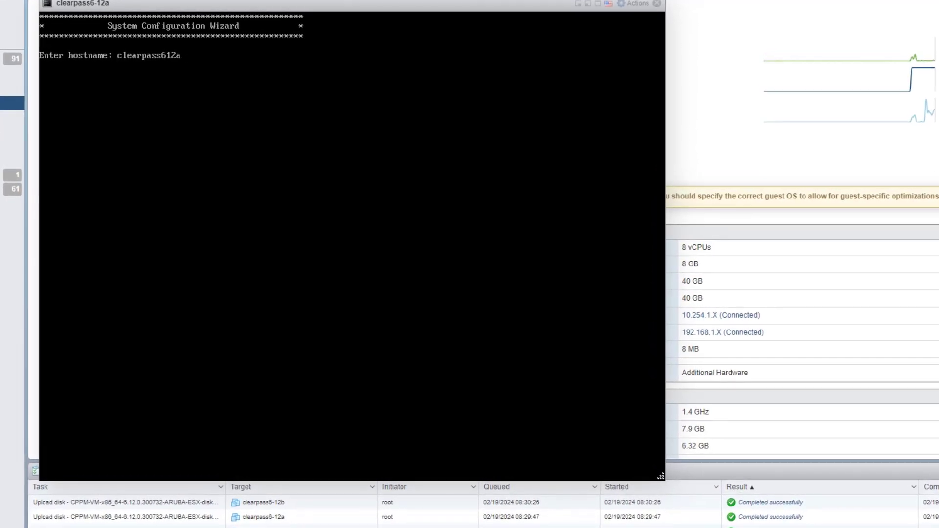
key(Return)
text(10.254.1.)
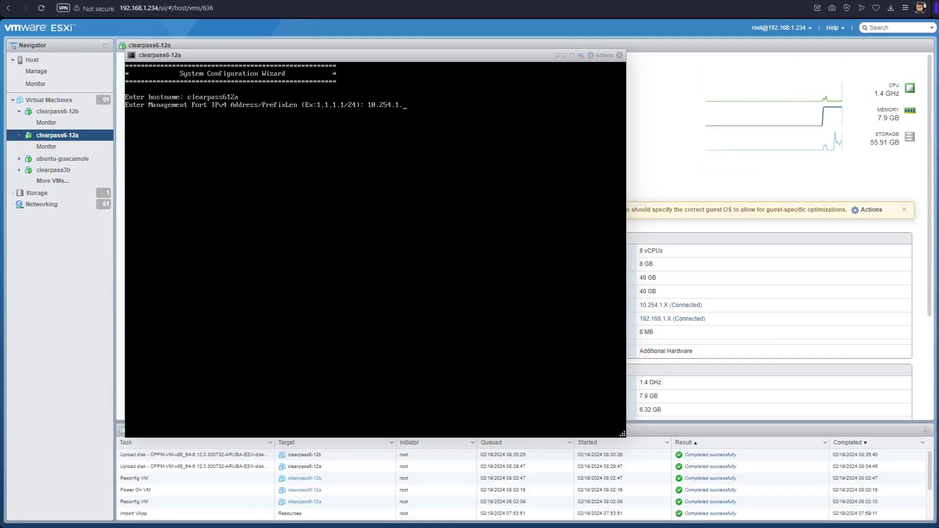
text(70/24)
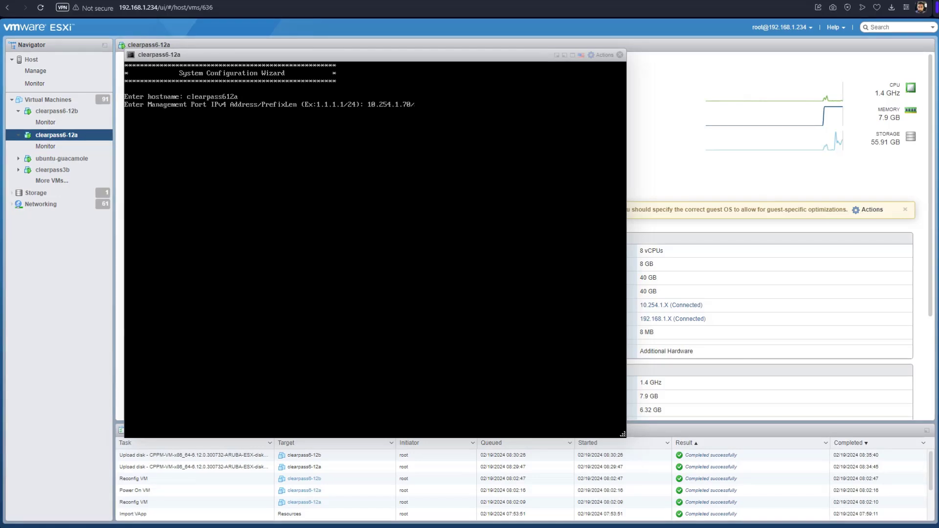
key(Return)
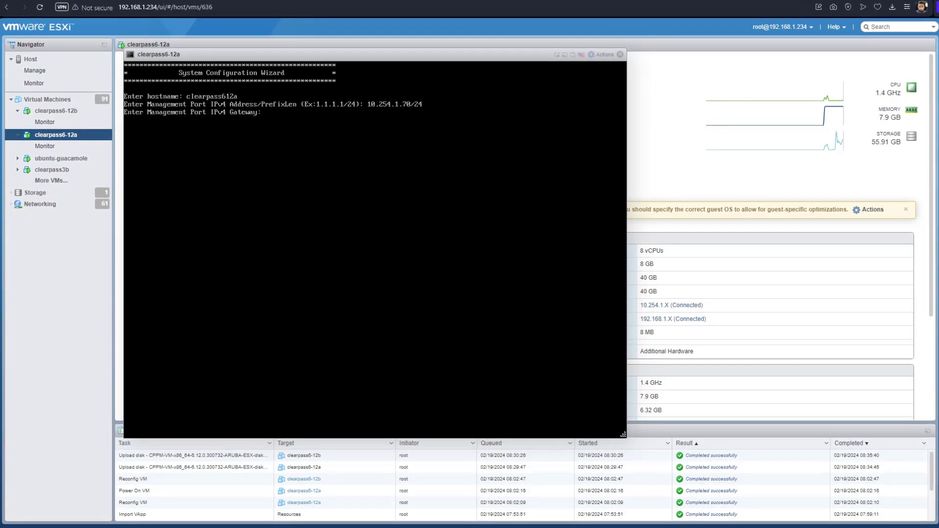
text(10.254.1.1)
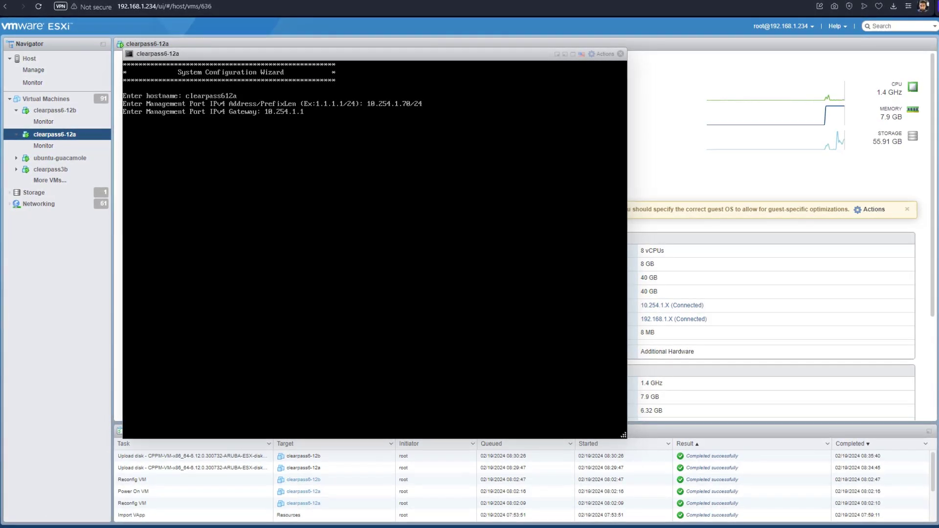
key(Return)
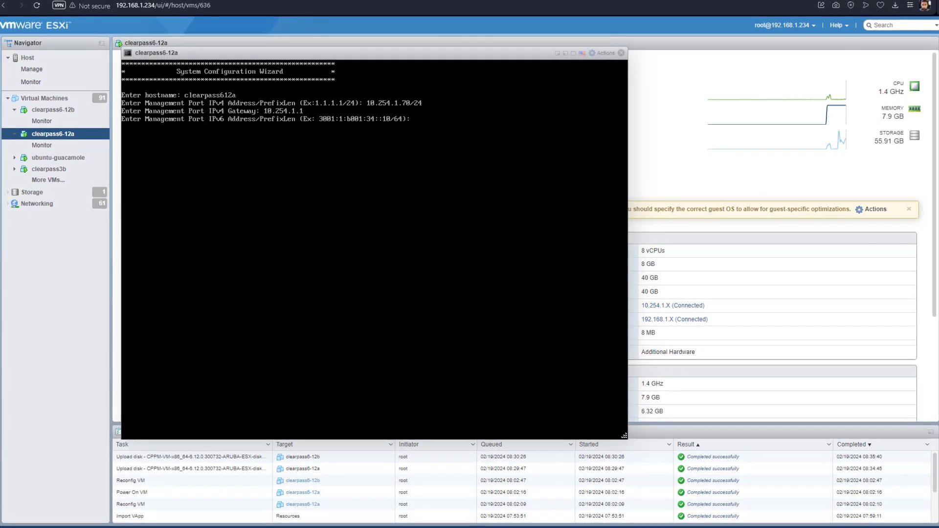
Enter 192.168.1.70/24 and complete the IPv6, data port and password prompts.
text(192.168.1.70)
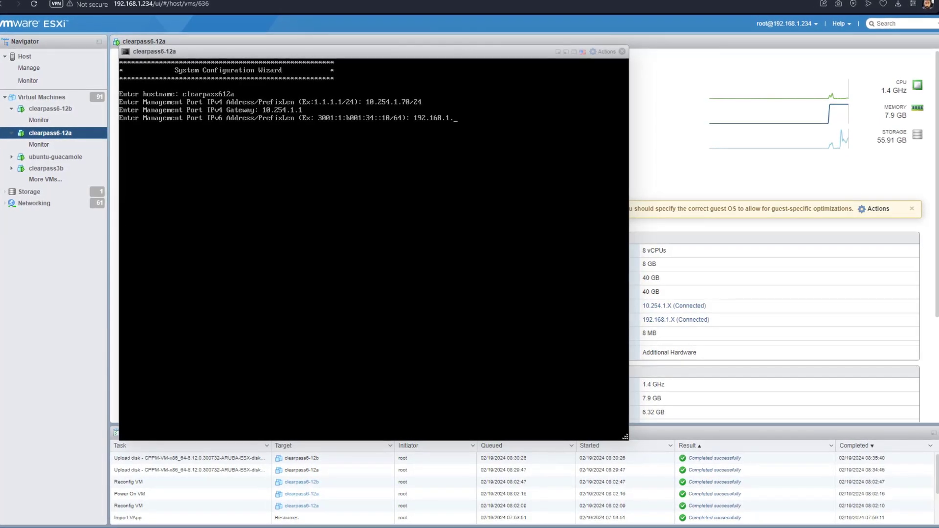
text(/24)
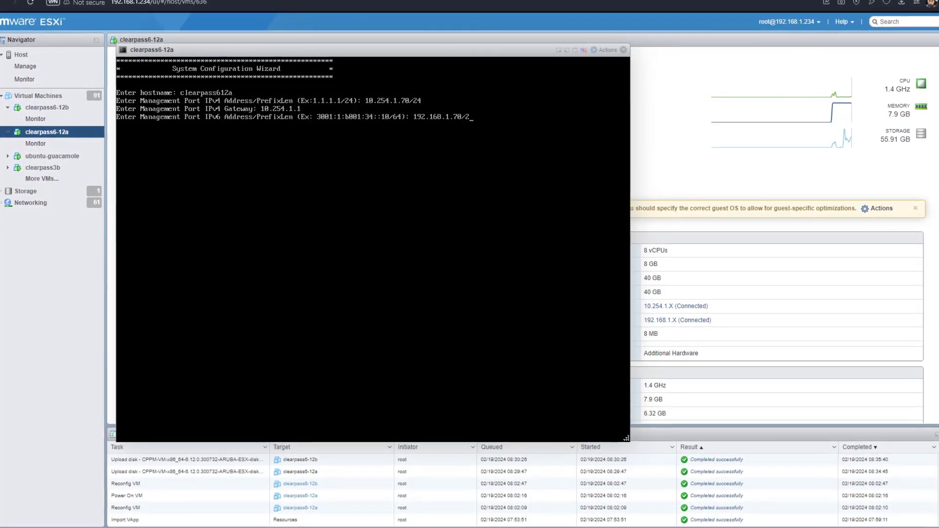
key(Return)
key(Return)
text(10.)
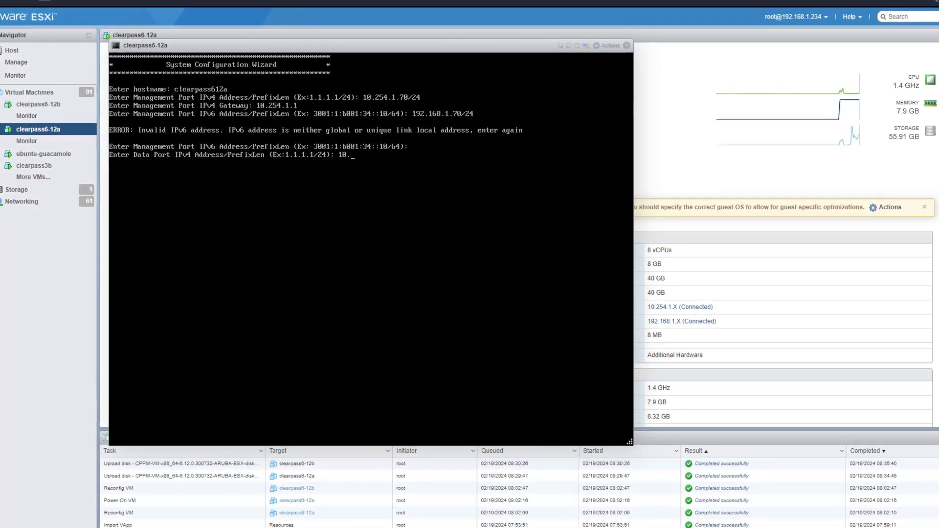
key(BackSpace)
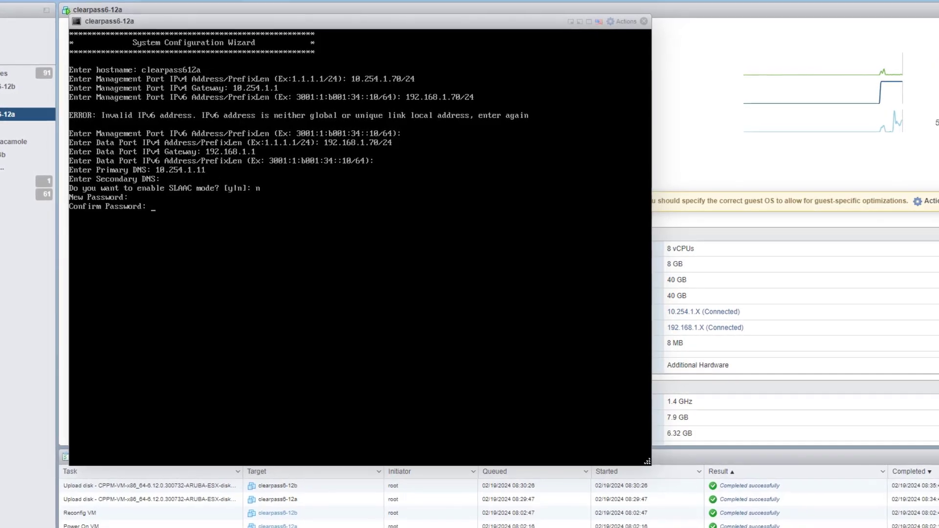
key(Return)
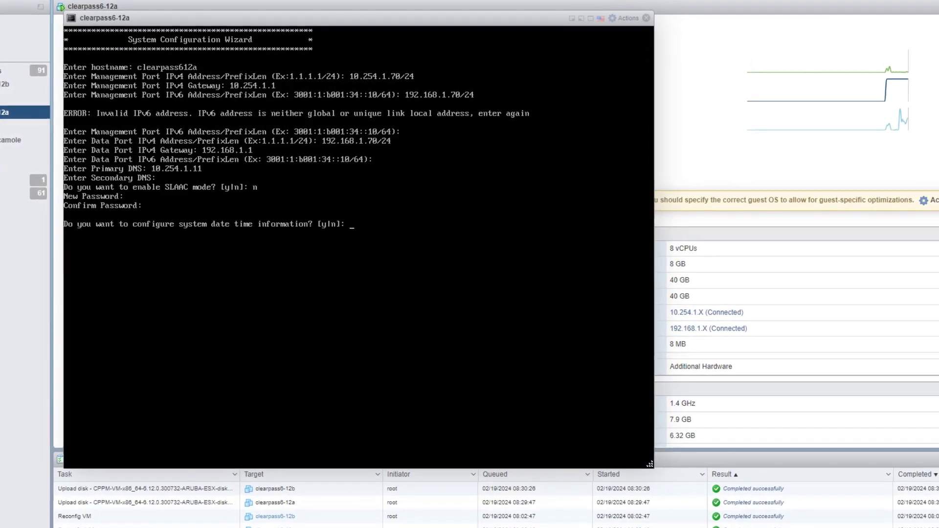
Configure date and time from NTP with primary server uk.pool.ntp.org.
text(y)
key(Return)
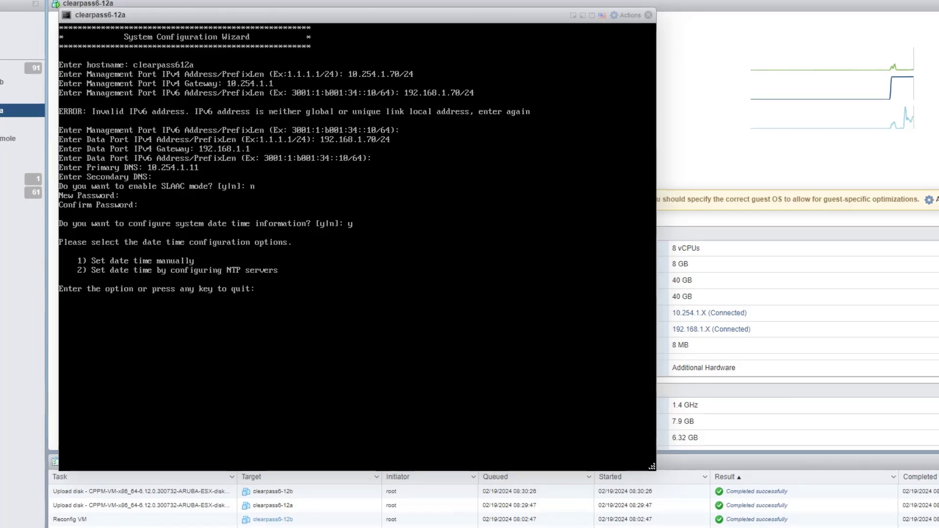
text(2)
key(Return)
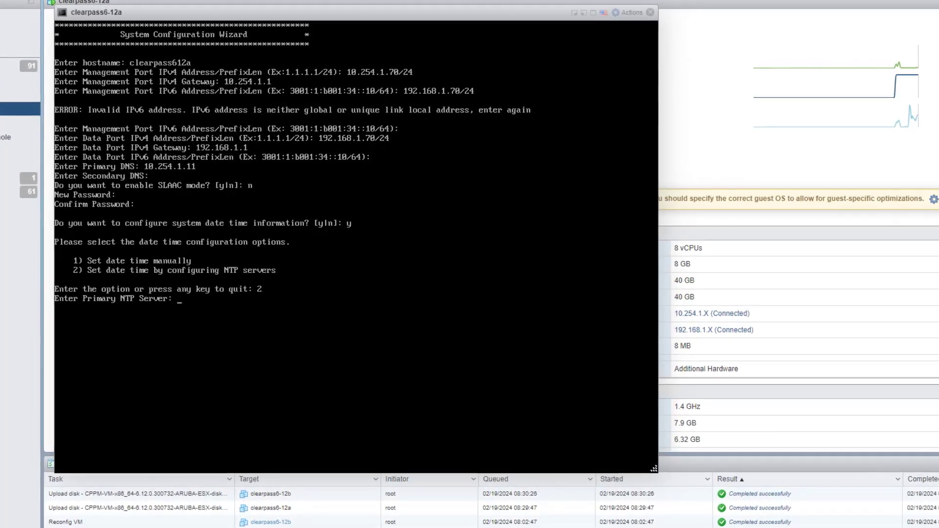
text(uk.pool.ntp)
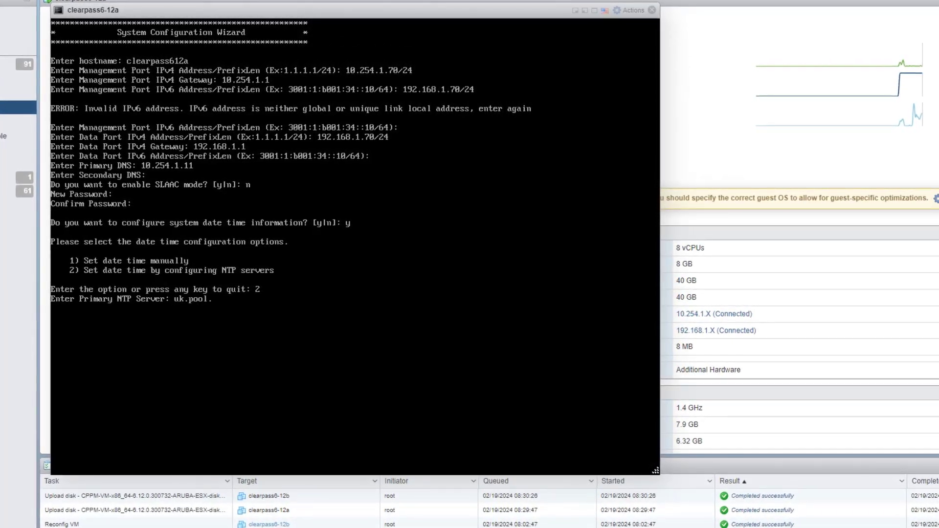
text(.org)
key(Return)
key(Return)
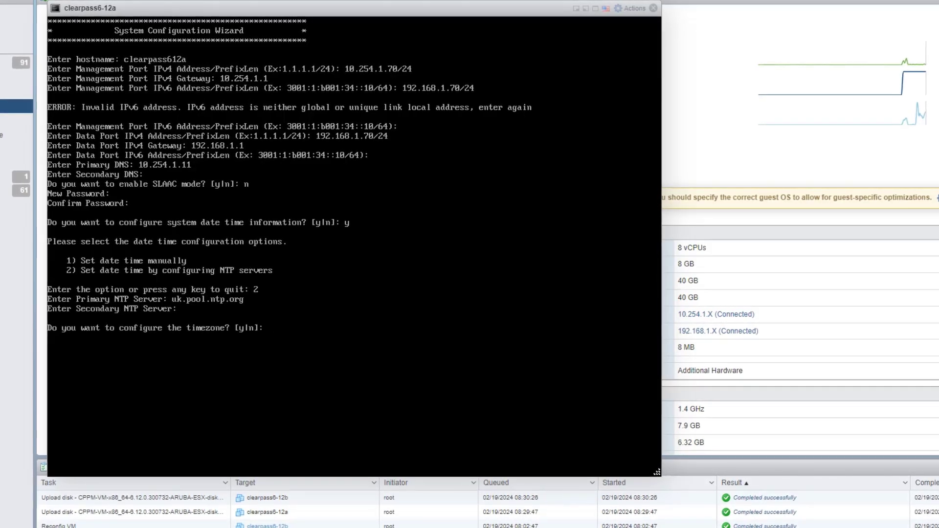
text(y)
Set the timezone to Europe/London, decline FIPS mode, and apply the configuration.
key(Return)
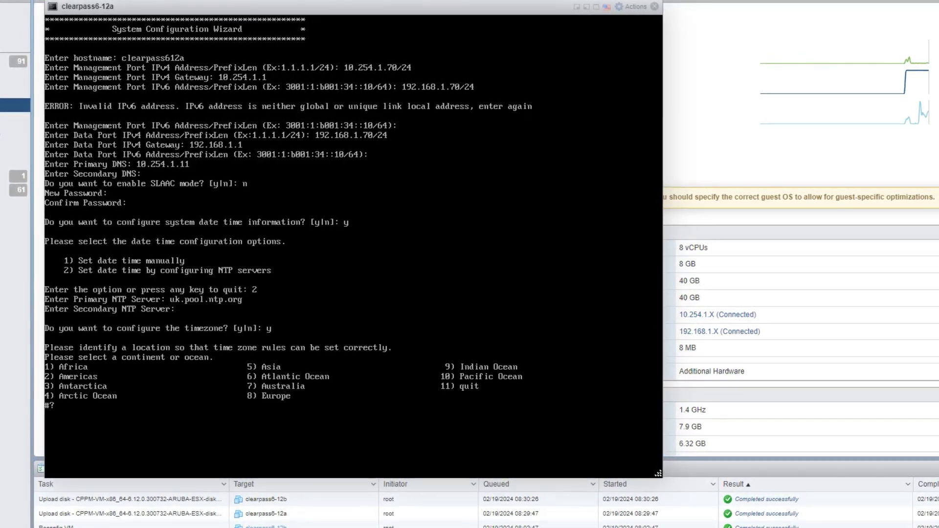
text(8)
key(Return)
text(7)
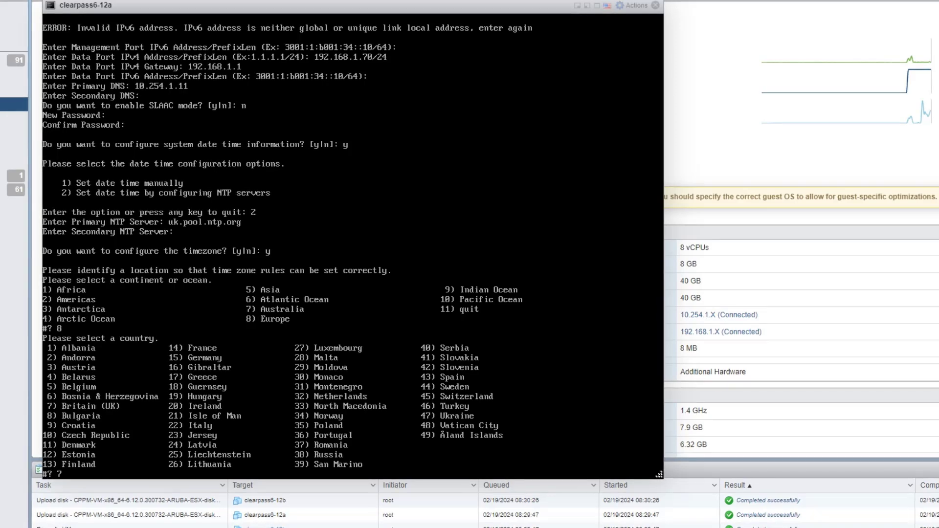
key(Return)
text(1)
key(Return)
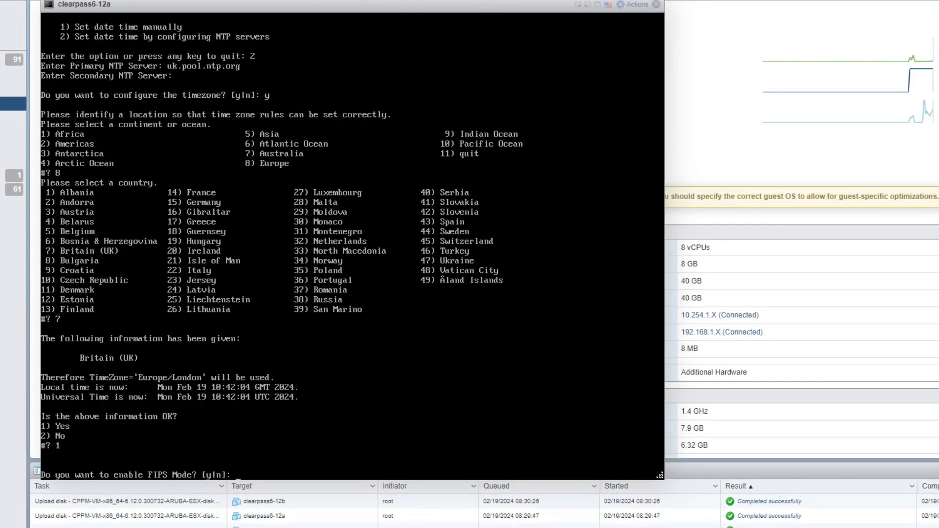
text(no)
key(BackSpace)
key(Return)
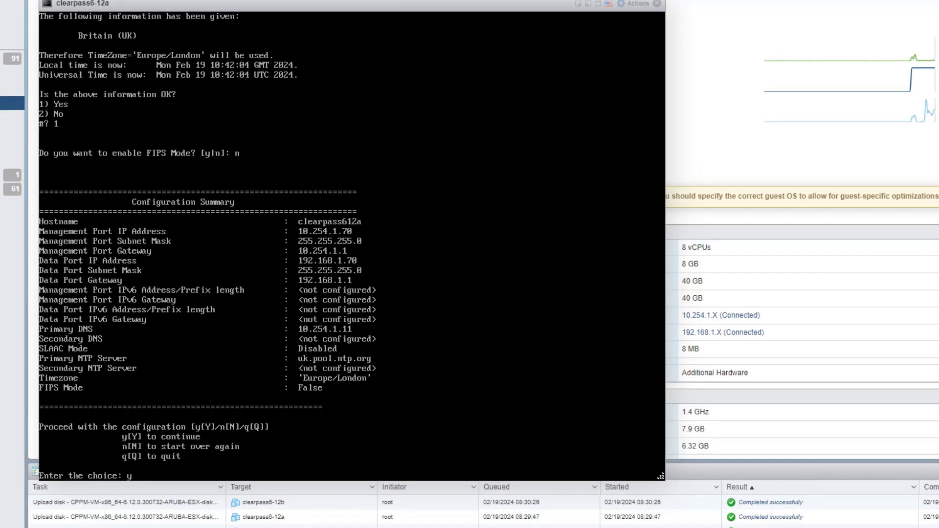
text(y)
key(Return)
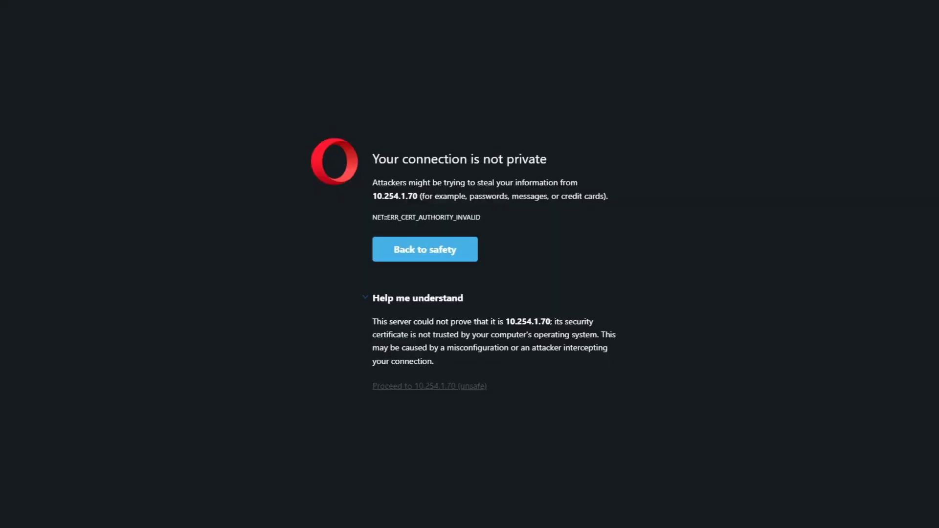
Proceed past the certificate warning and activate the Policy Manager platform license key.
click(440, 386)
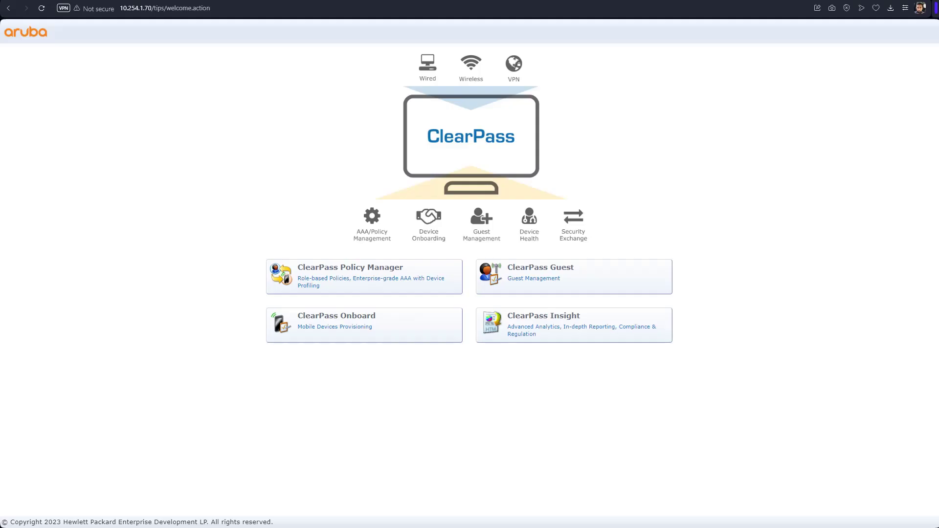
click(377, 284)
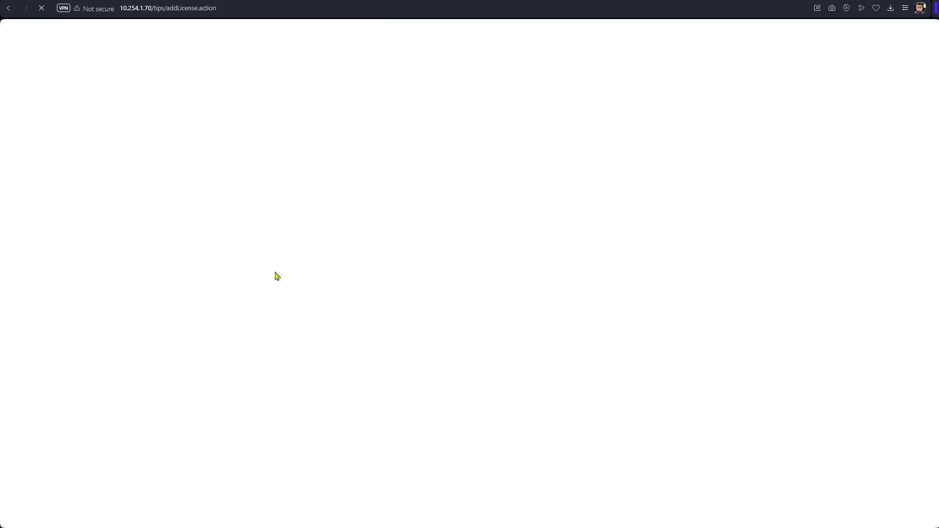
click(394, 106)
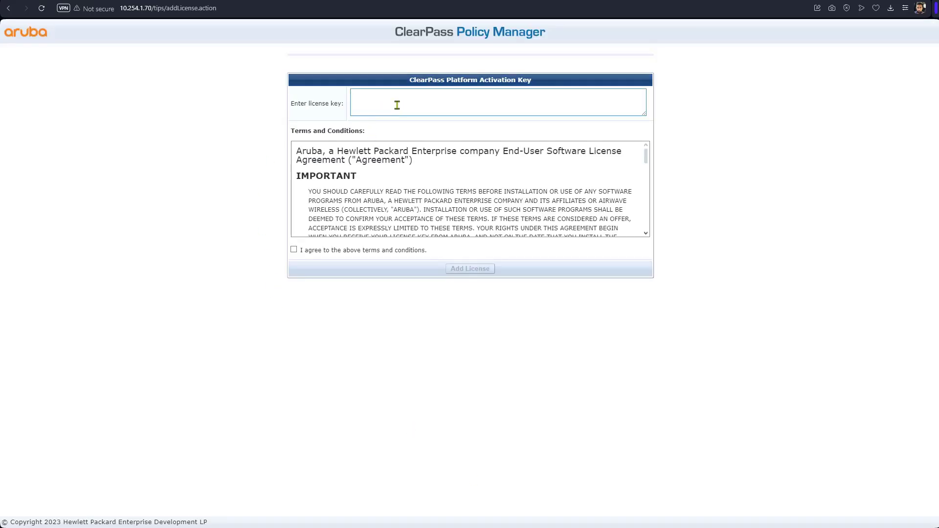
click(378, 103)
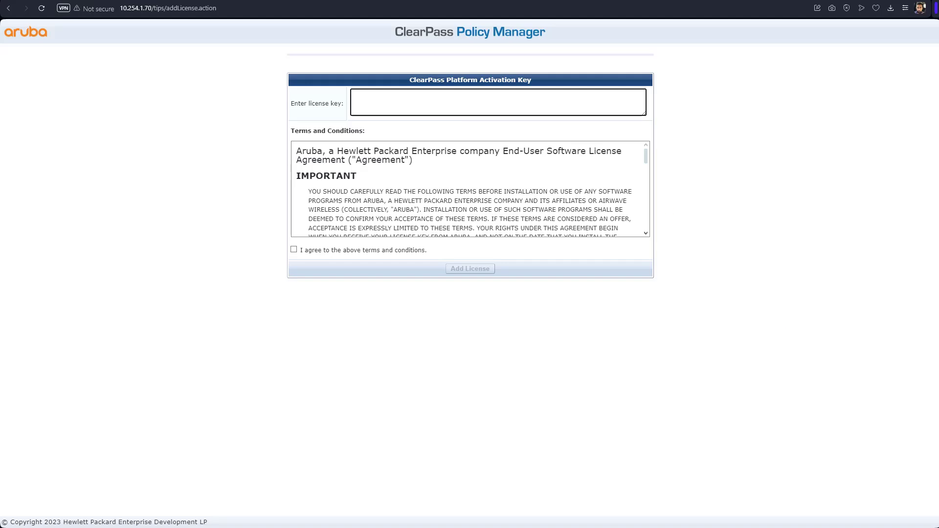
key(ctrl+v)
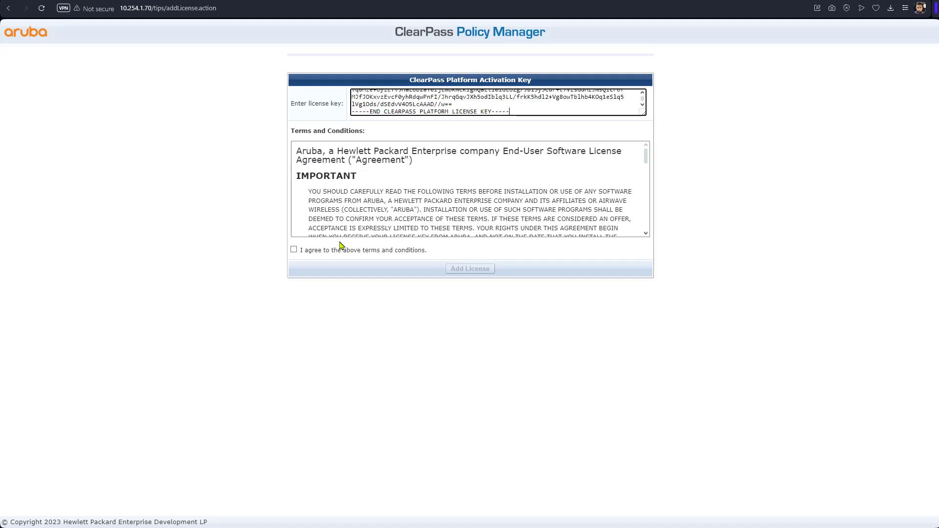
click(338, 251)
click(467, 270)
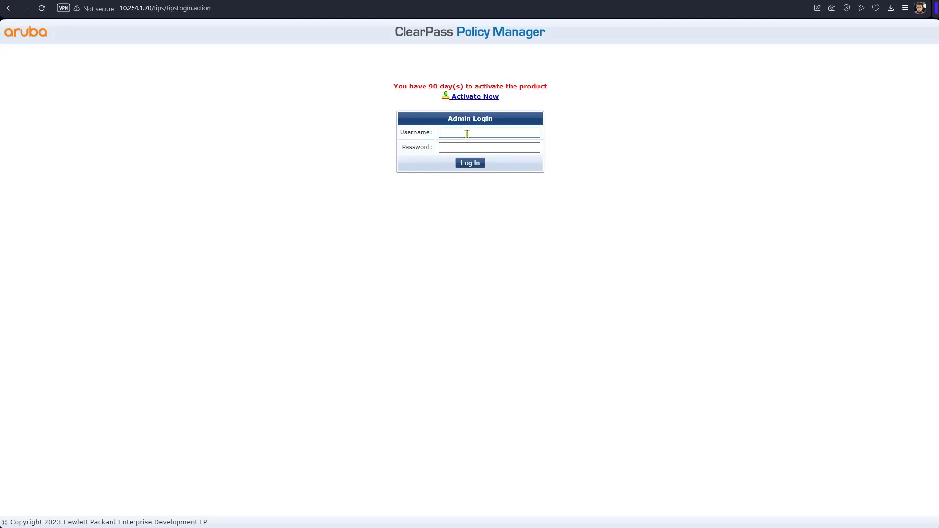
Sign in to Policy Manager as the admin user.
click(467, 134)
text(admin)
key(Tab)
text(******)
key(Return)
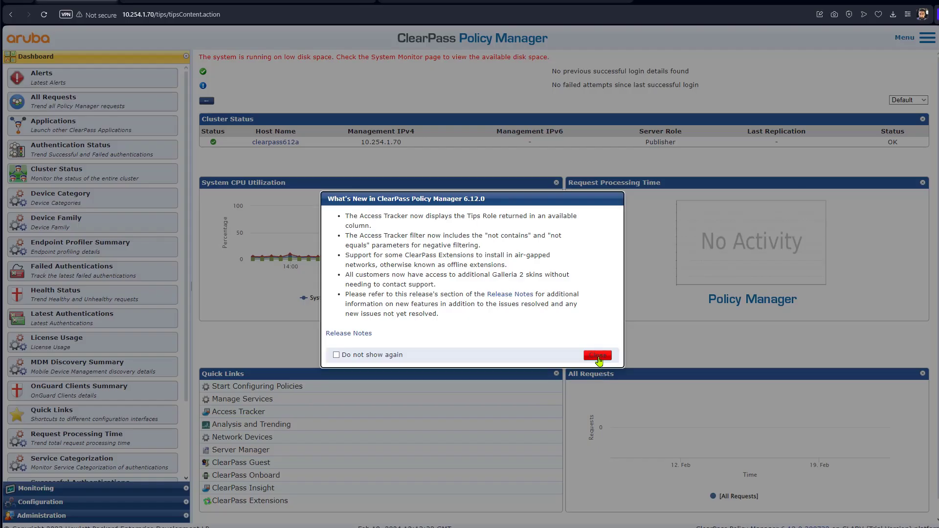
Dismiss the What's New notice and go to Administration > Server Manager > Licensing.
click(601, 360)
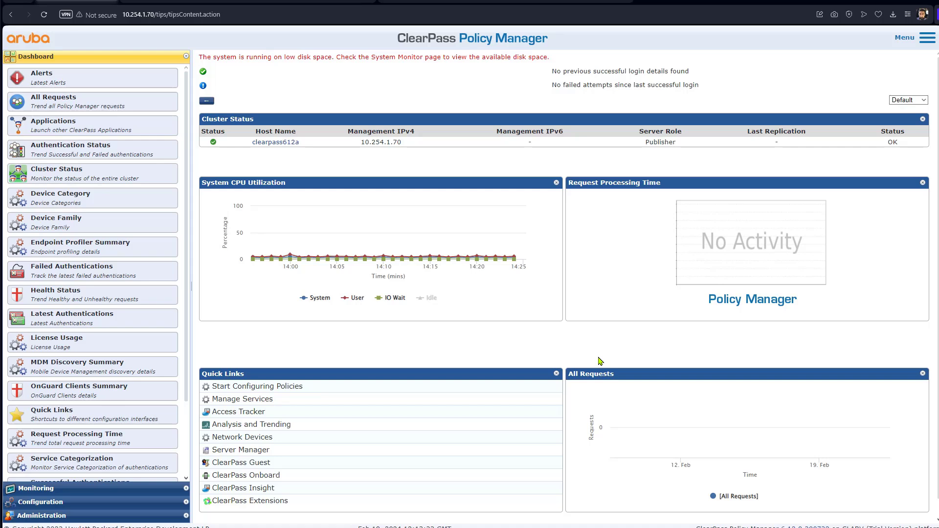
click(71, 515)
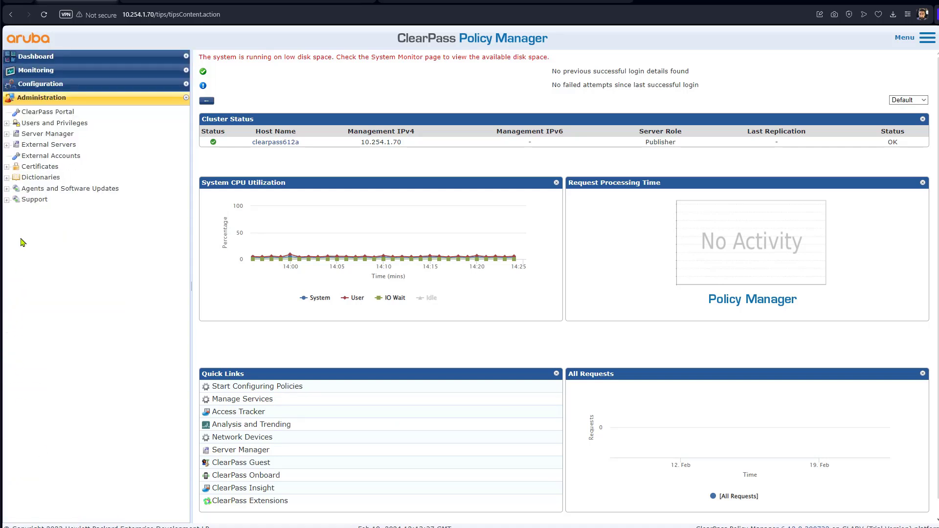
click(10, 135)
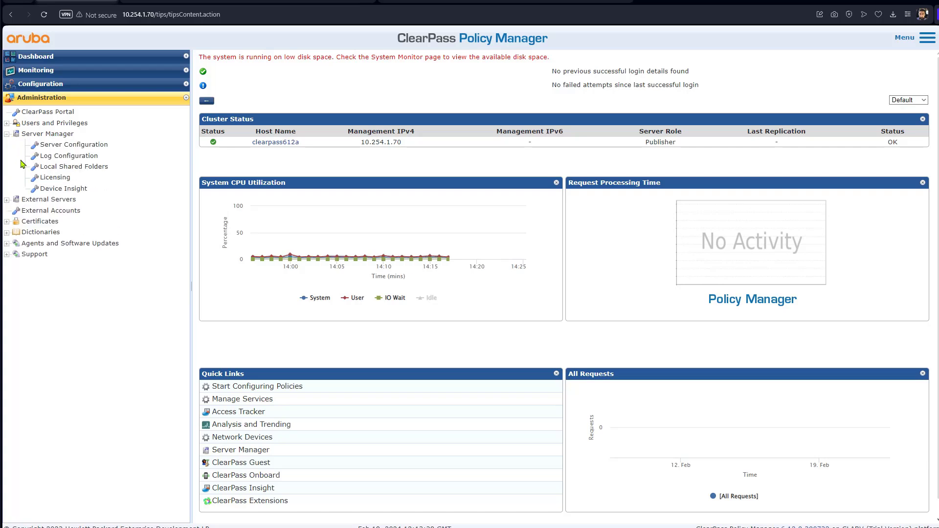
click(57, 181)
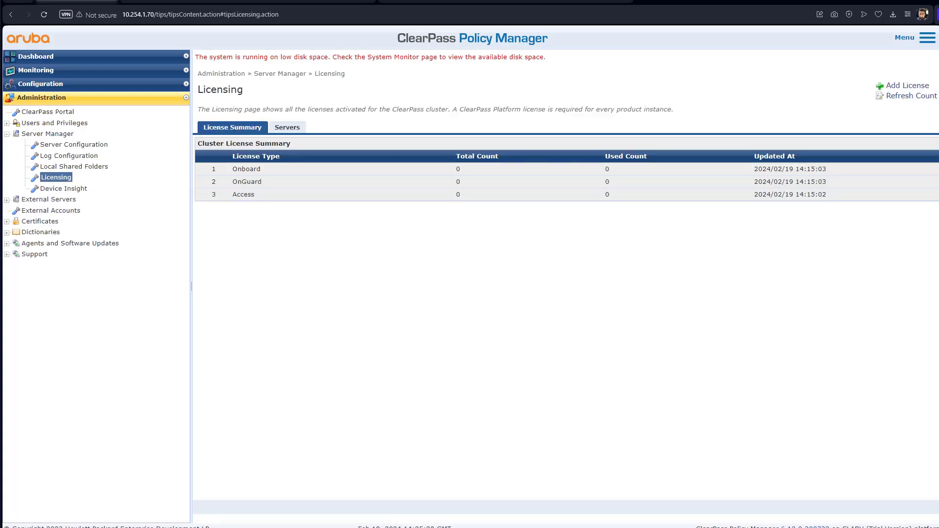
Add the Access license key after accepting the terms.
click(905, 86)
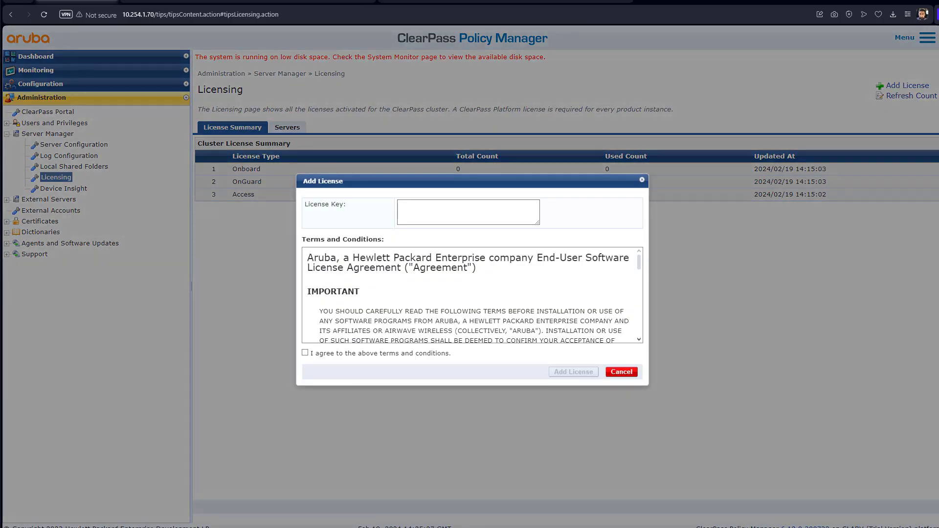
right_click(478, 217)
click(484, 293)
click(333, 354)
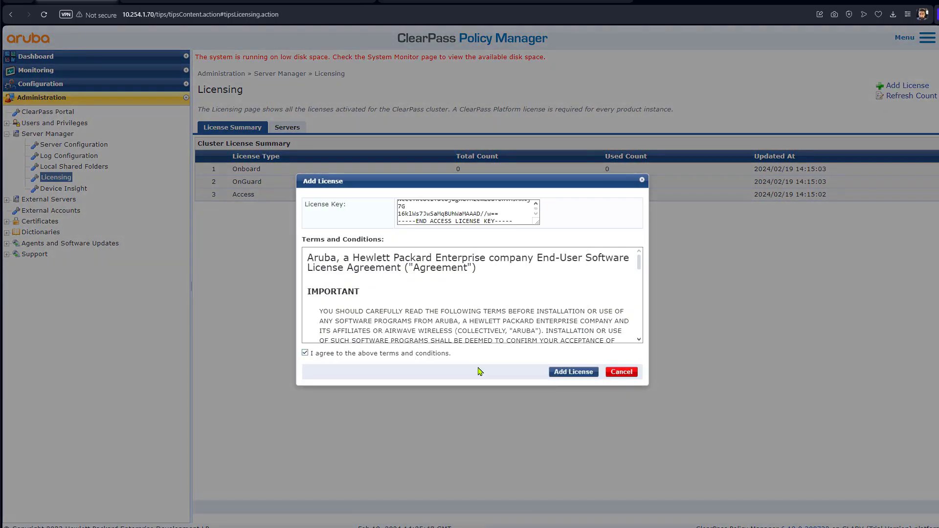
click(574, 371)
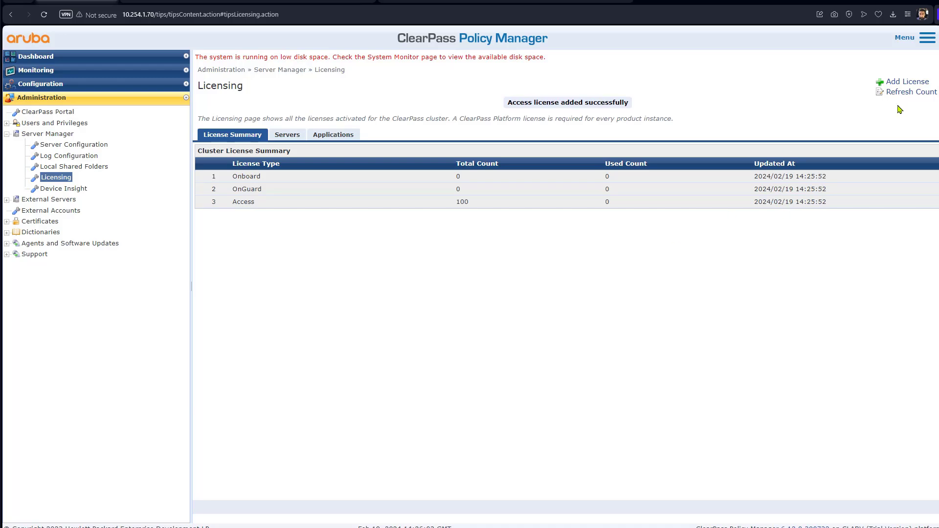
Add the Onboard license key after accepting the terms.
click(906, 85)
right_click(510, 206)
click(537, 284)
click(305, 353)
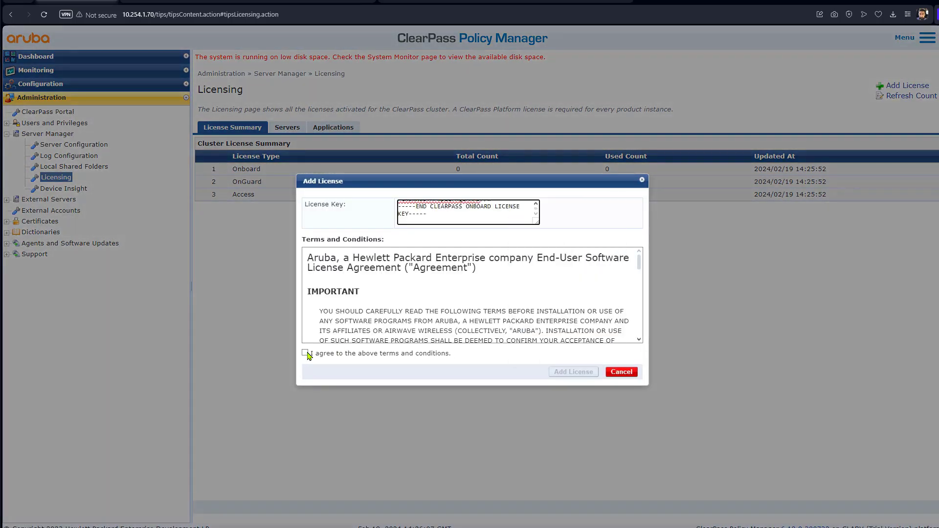
click(582, 372)
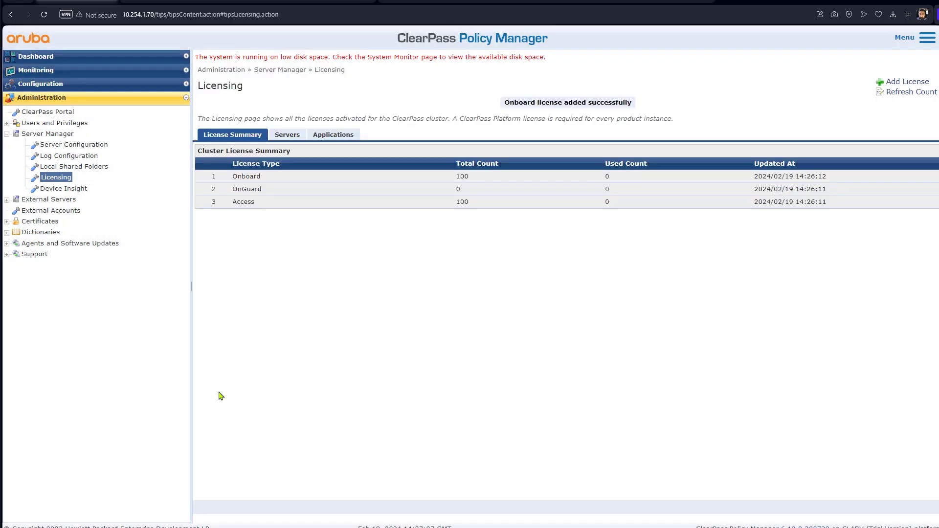
Add the OnGuard license key and refresh the licensing summary.
click(895, 82)
right_click(481, 215)
click(504, 289)
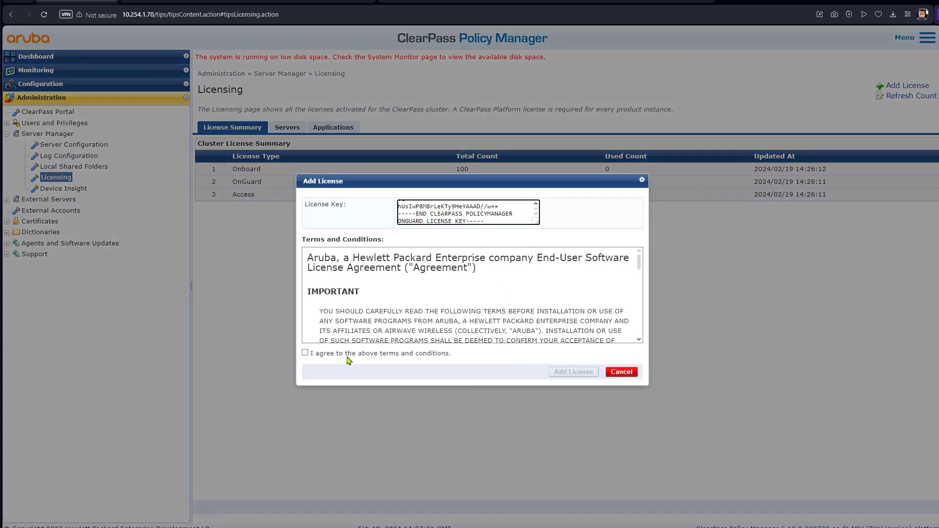
click(304, 353)
click(573, 371)
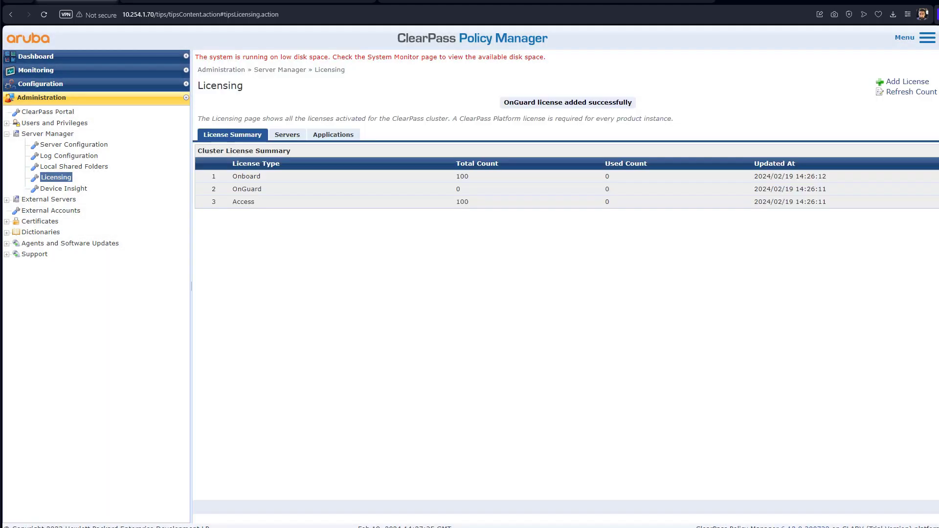
click(65, 180)
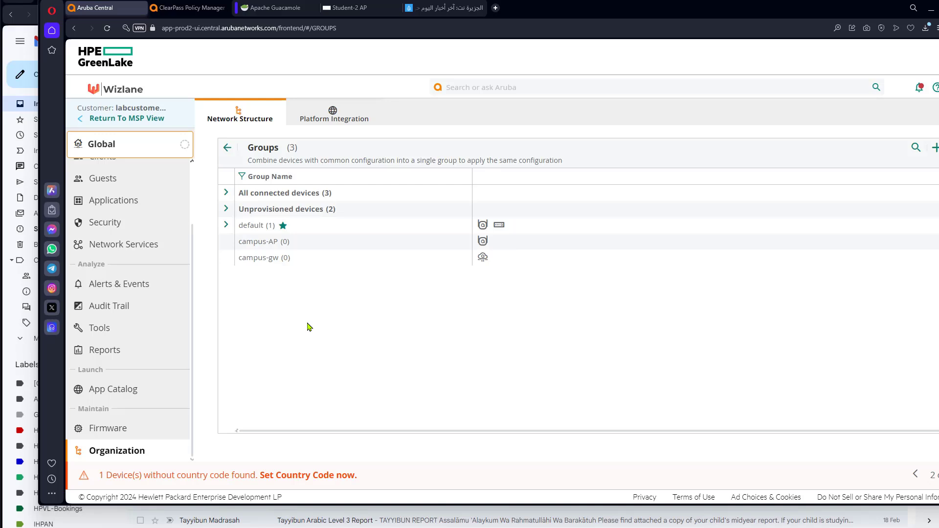
Expand All connected devices and review the access points, switches and gateways lists.
click(226, 194)
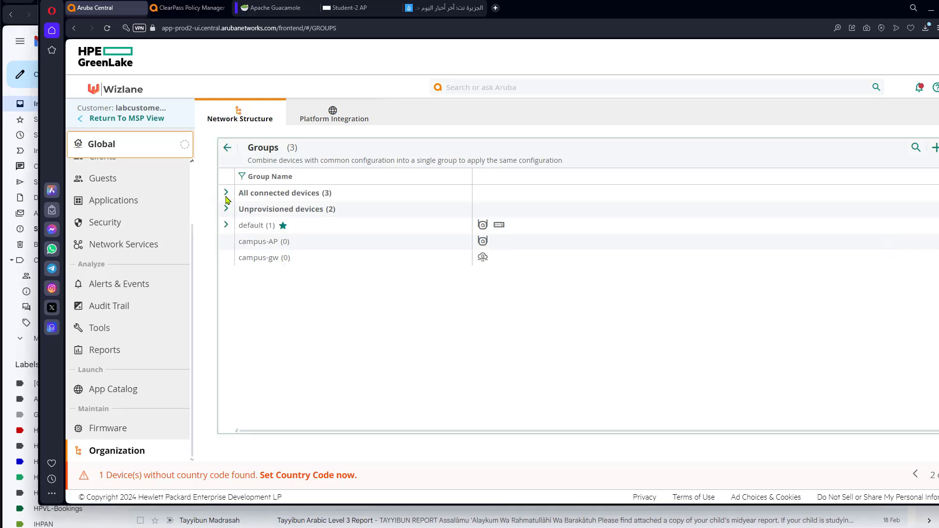
click(263, 267)
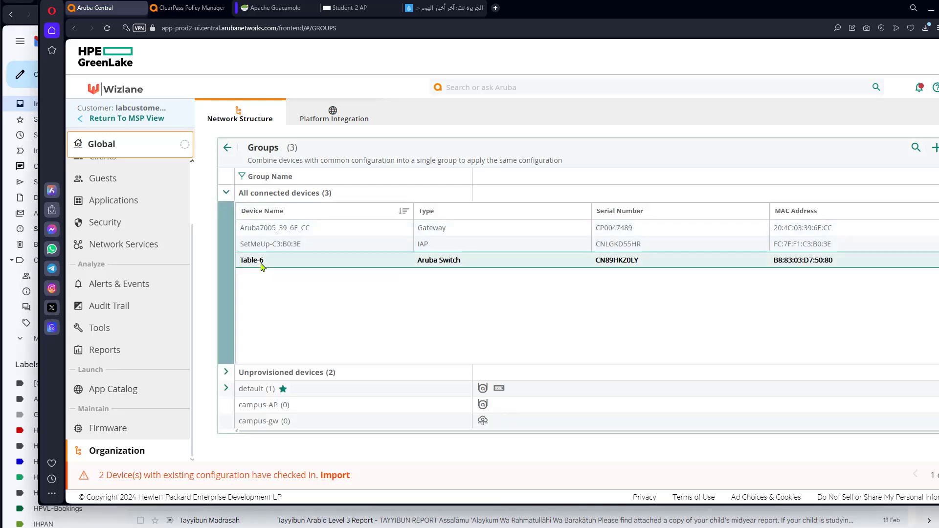
click(261, 246)
click(262, 232)
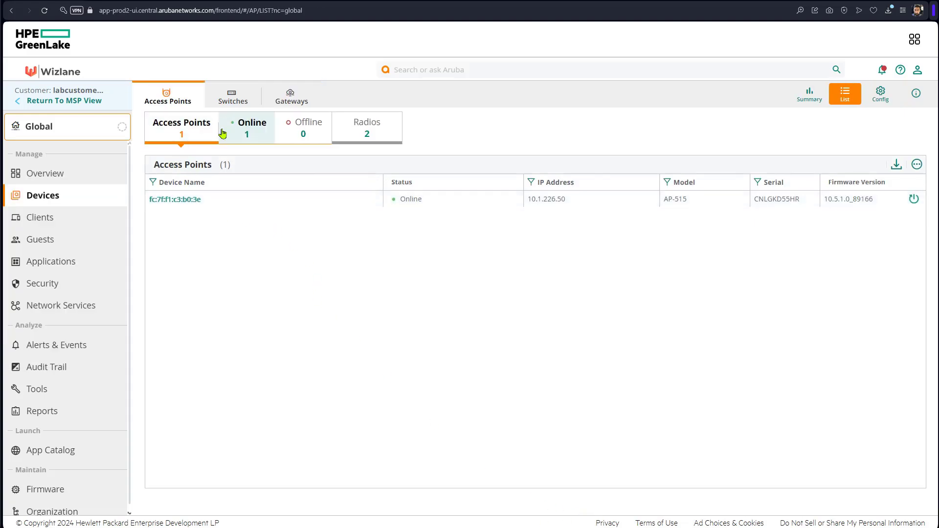
click(233, 101)
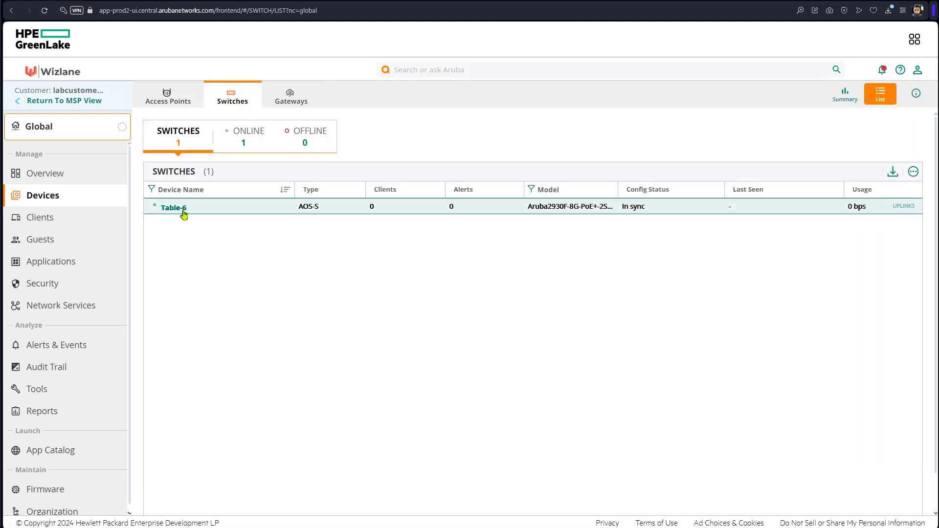
click(289, 105)
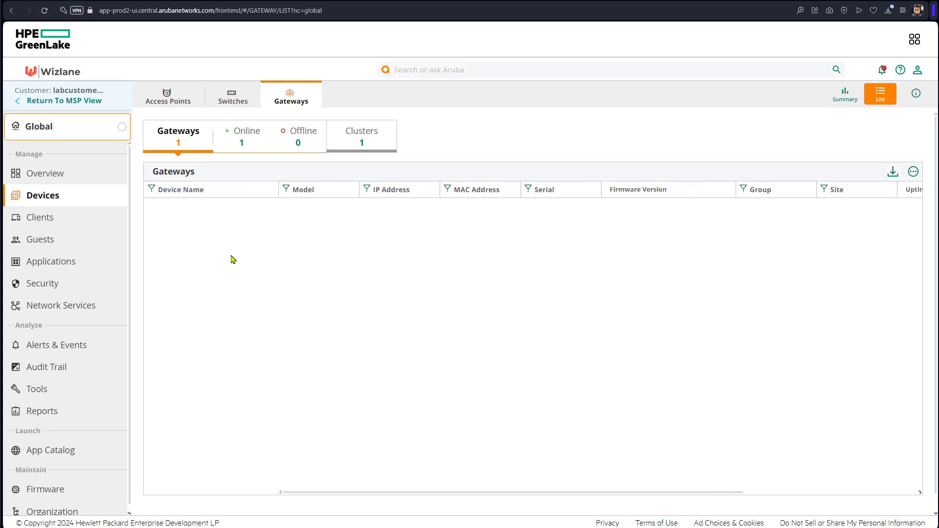
Switch the group scope through campus-AP, campus-gw and campus-sw.
click(73, 133)
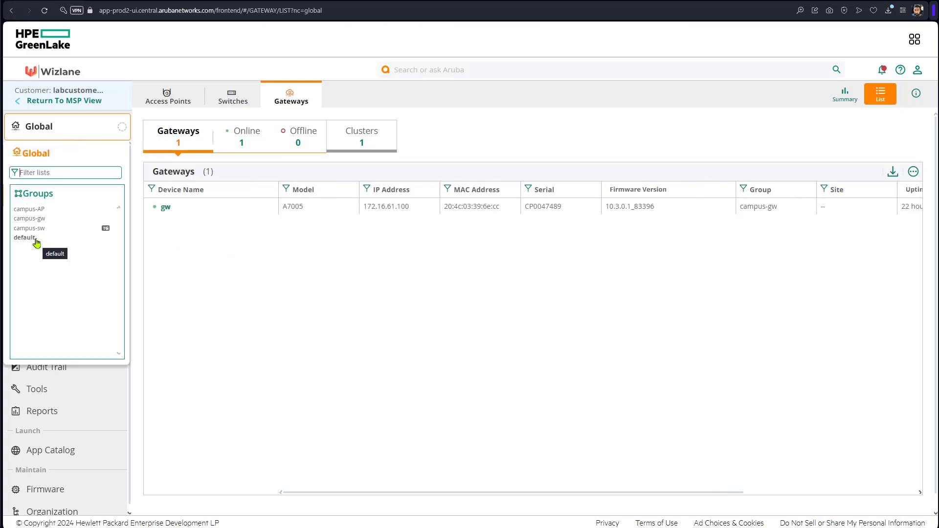
click(38, 210)
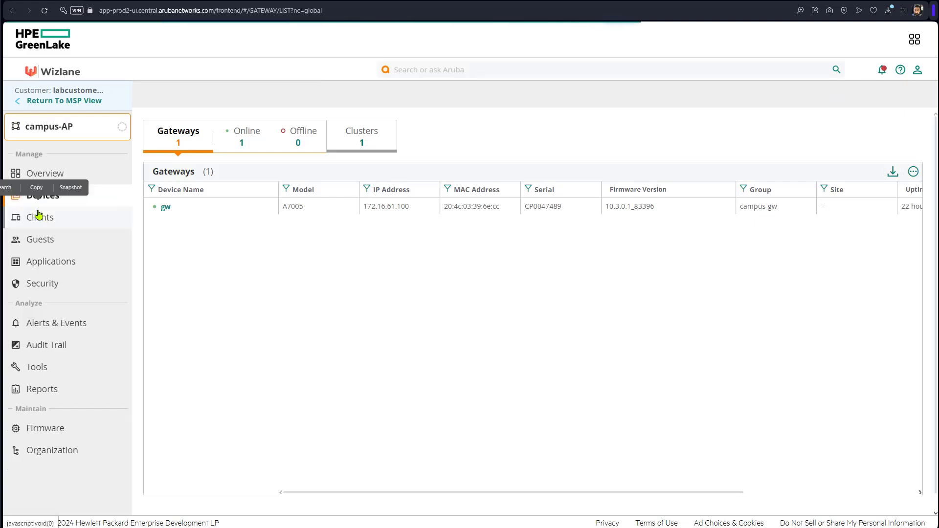
click(58, 138)
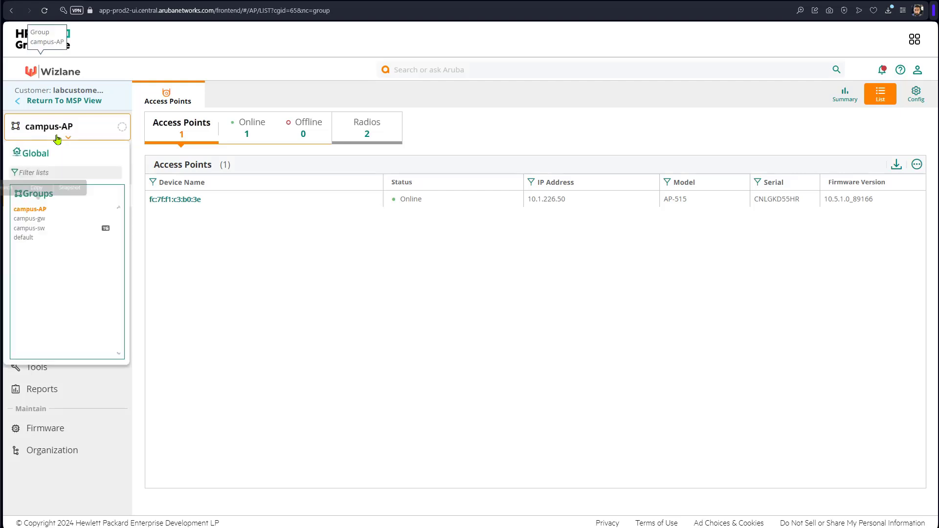
click(41, 220)
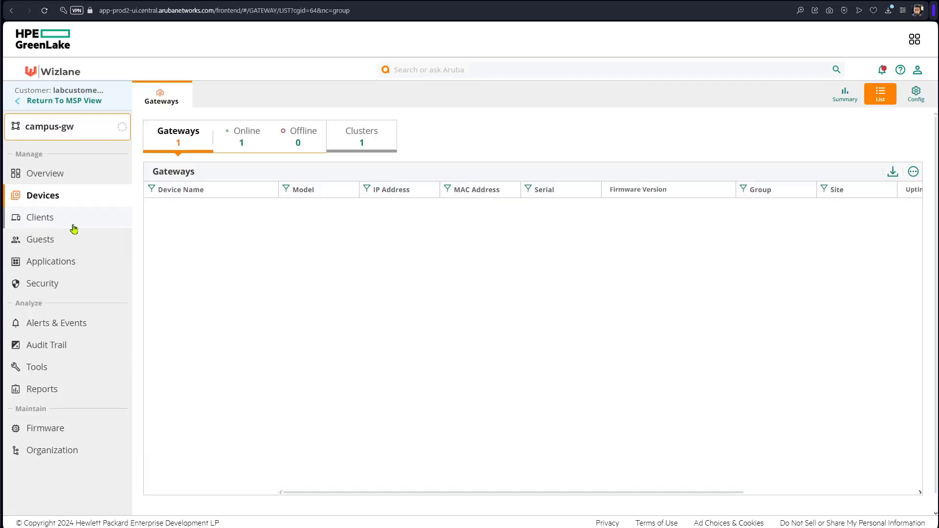
click(57, 136)
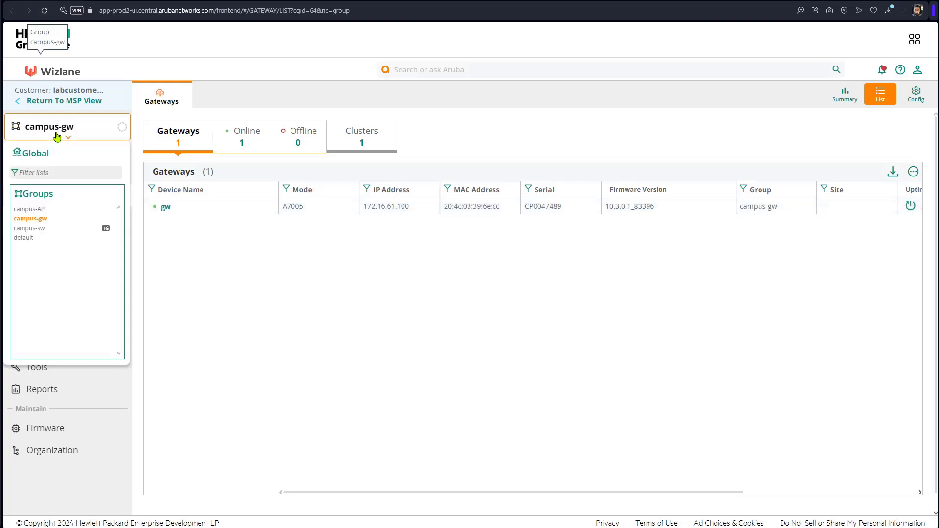
click(39, 232)
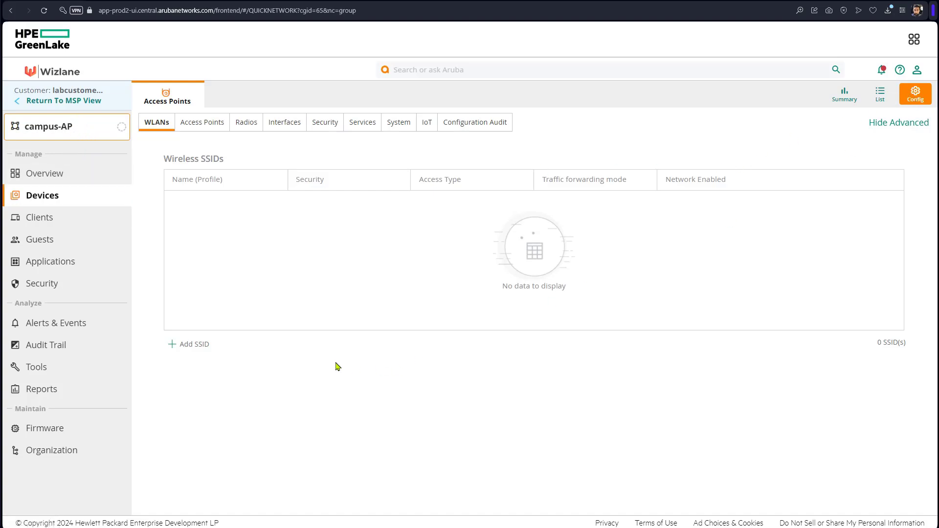
Start a new wireless network named 'secure' on VLAN 61.
click(188, 344)
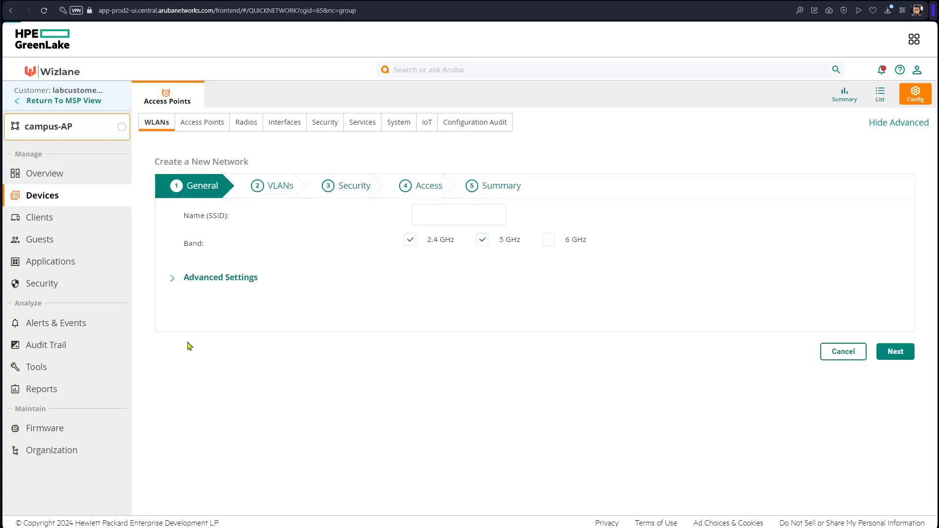
click(473, 216)
text(secure)
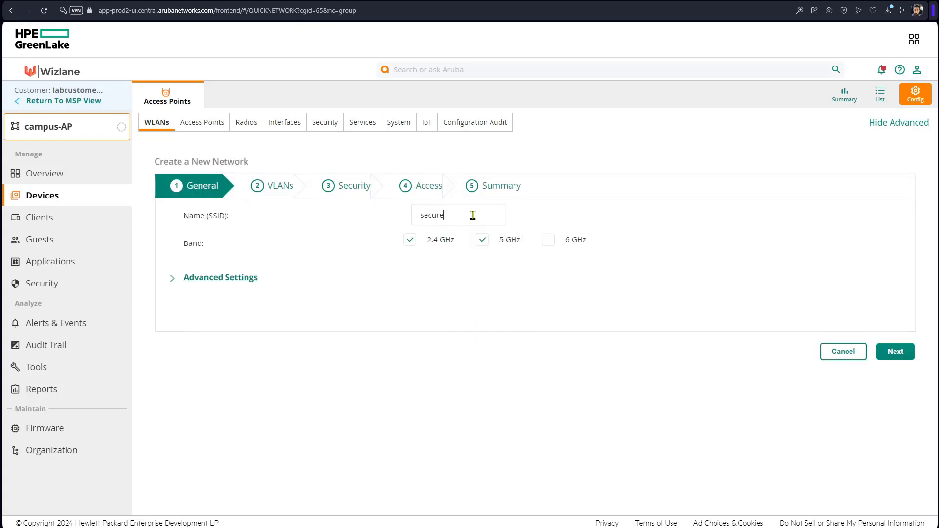
click(911, 354)
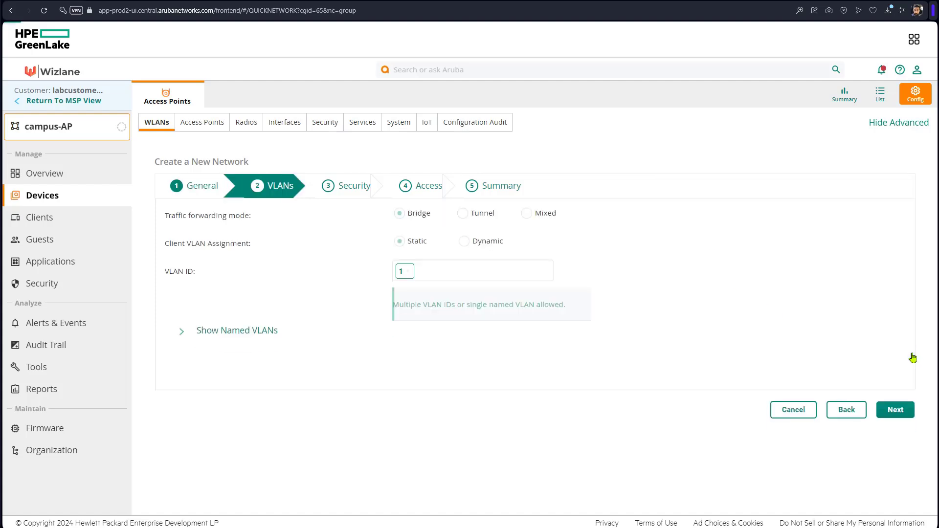
click(409, 275)
text(61)
click(896, 409)
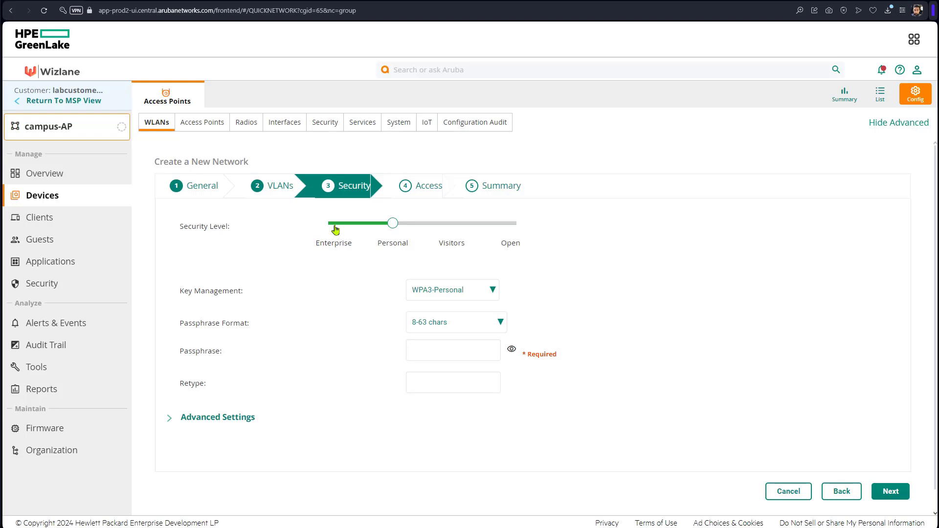
Set Enterprise security with cppm (10.254.1.70) as primary RADIUS server and finish the wizard.
click(337, 231)
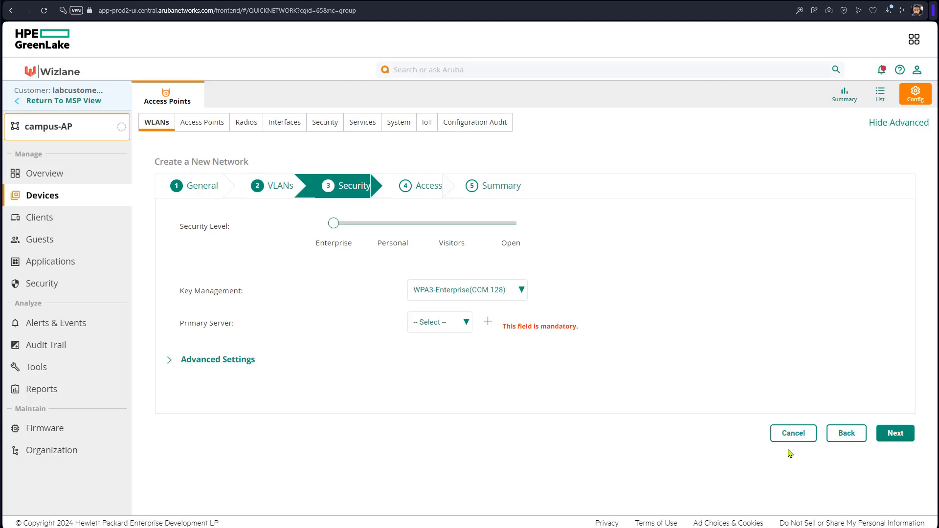
click(487, 321)
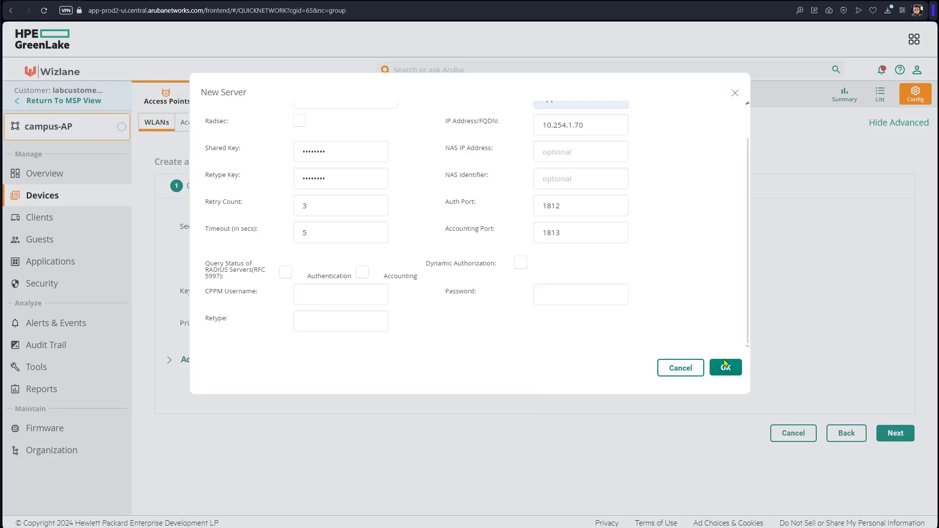
scroll(716, 306, up, 1)
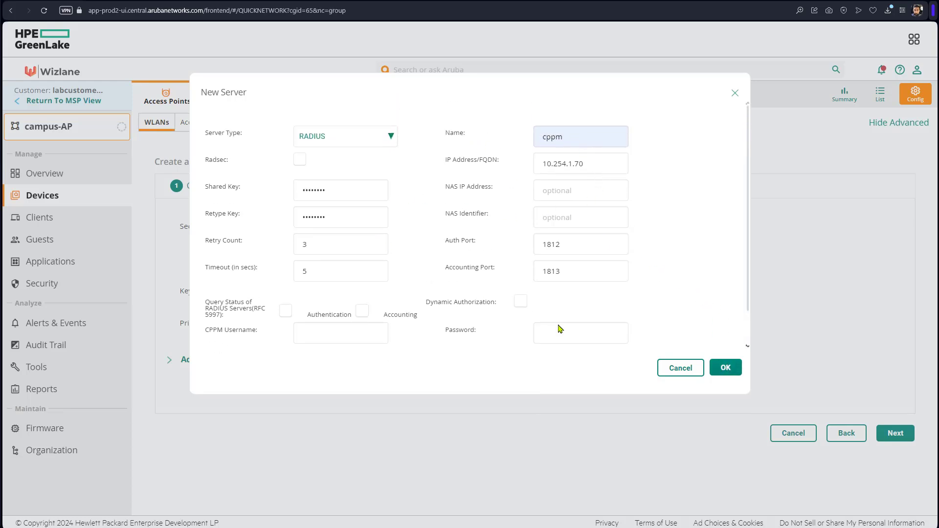
click(729, 371)
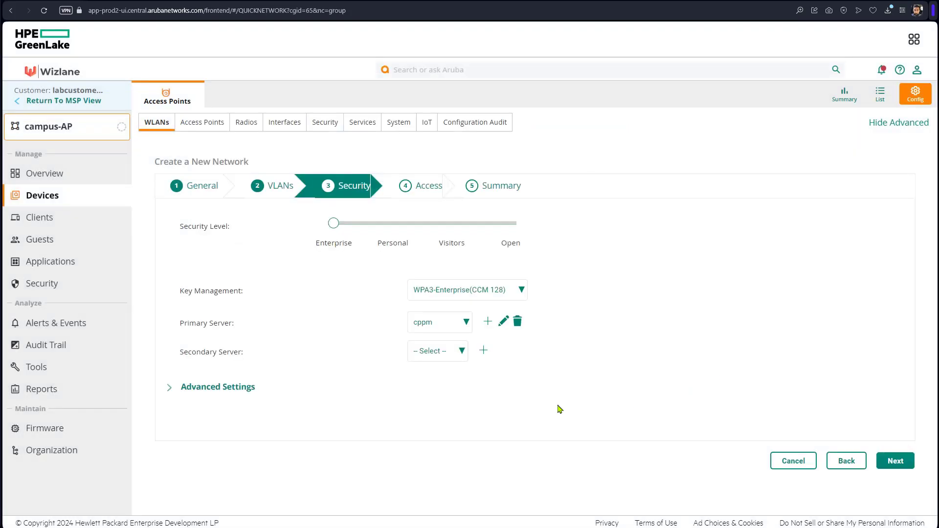
click(893, 461)
scroll(791, 460, down, 3)
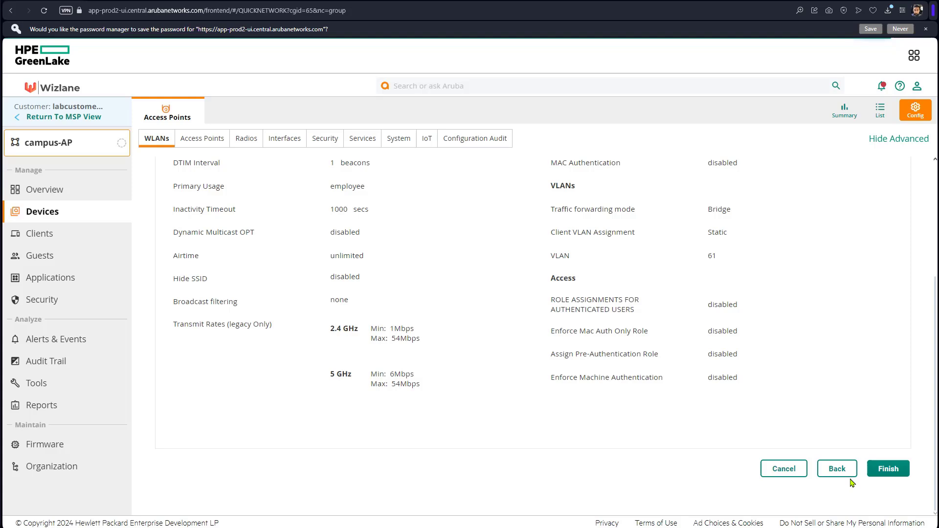
click(879, 464)
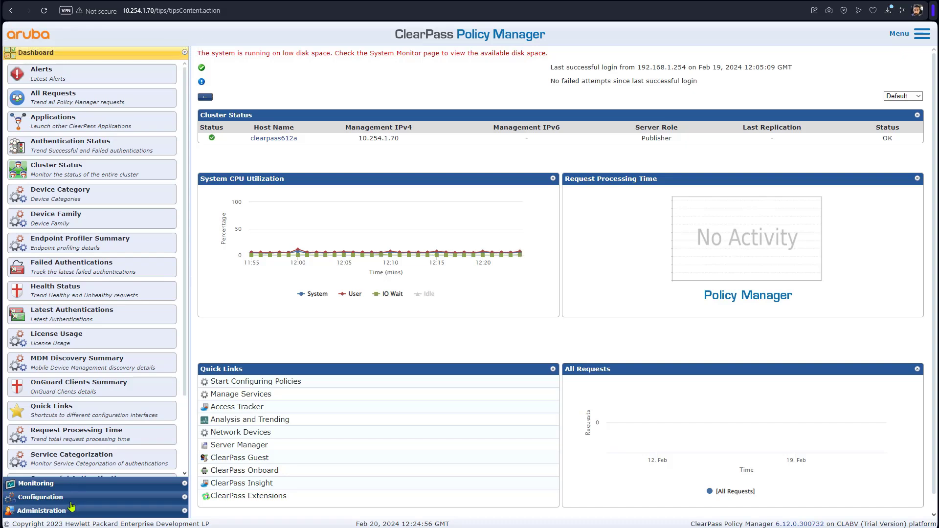
Start a new network device named All-APs covering subnet 10.1.0.0/16.
click(71, 498)
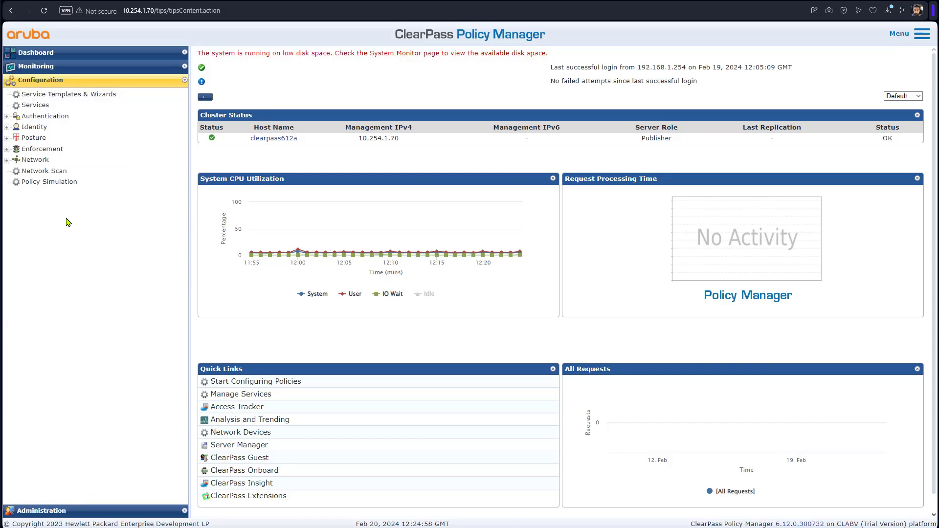
click(10, 161)
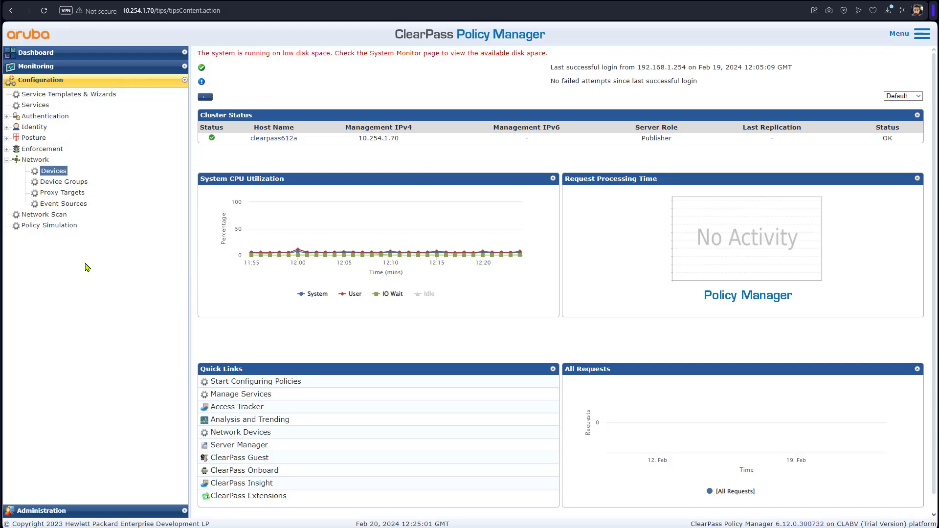
click(58, 174)
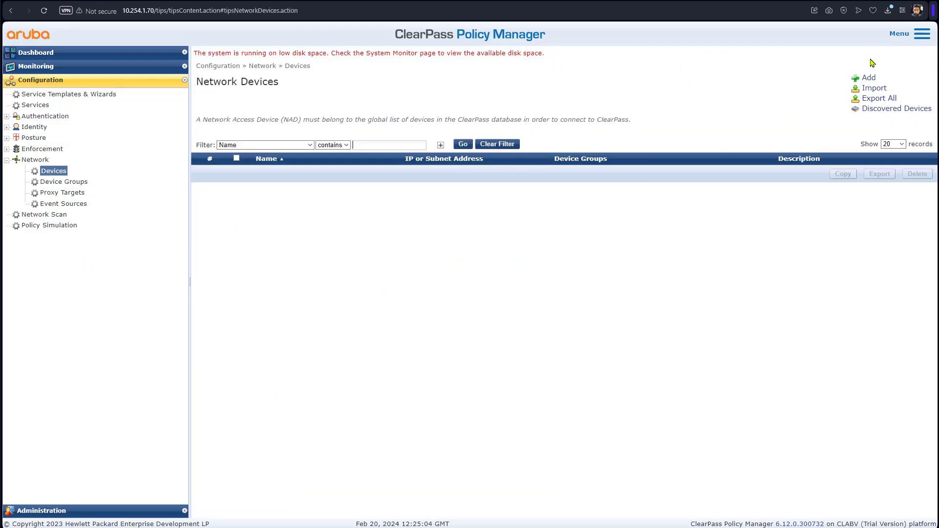
click(867, 79)
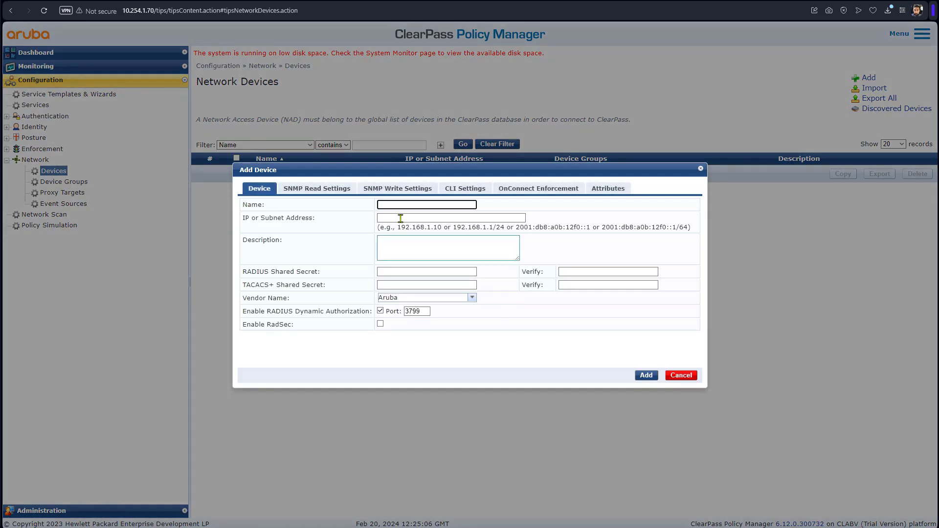
click(413, 205)
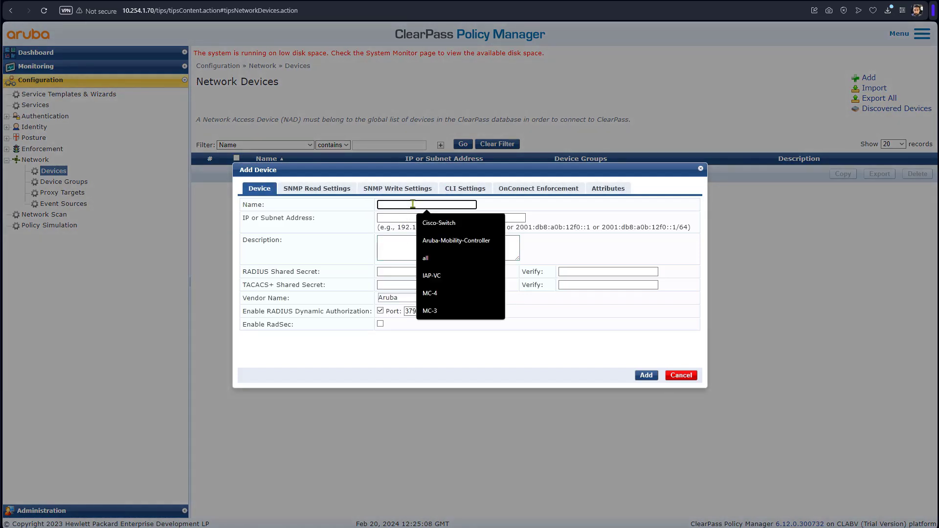
text(All-APs)
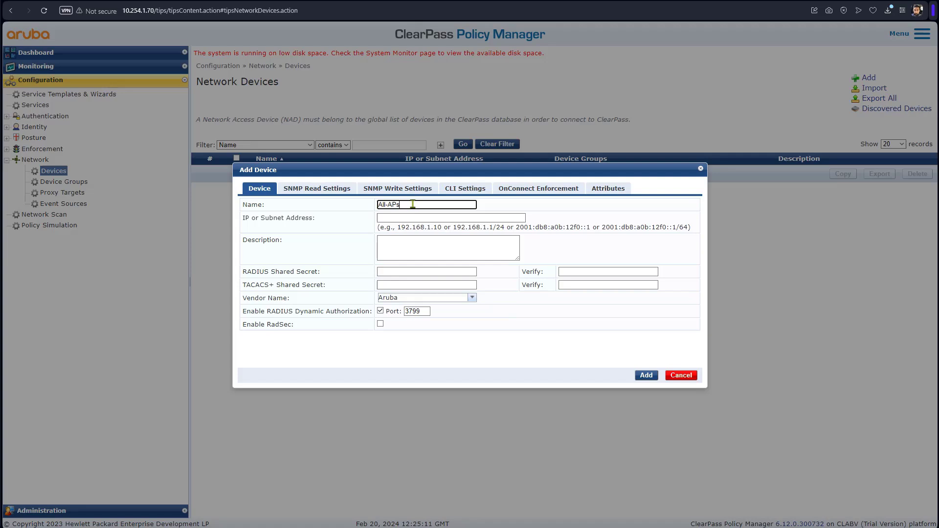
key(Tab)
text(10)
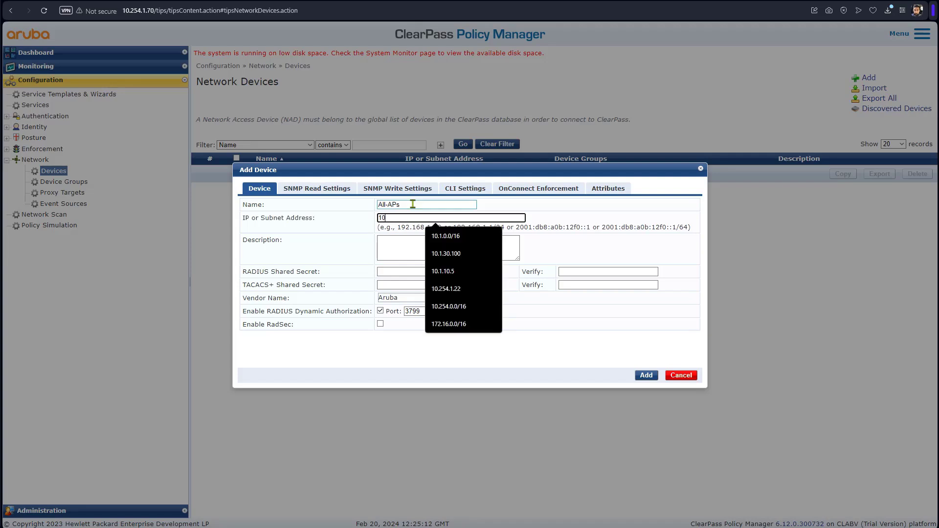
text(.1.0.0/)
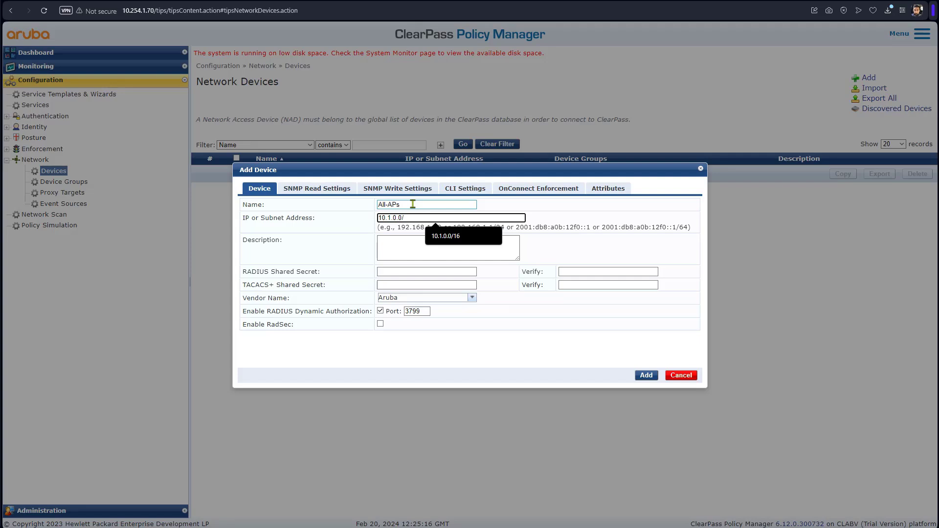
text(16)
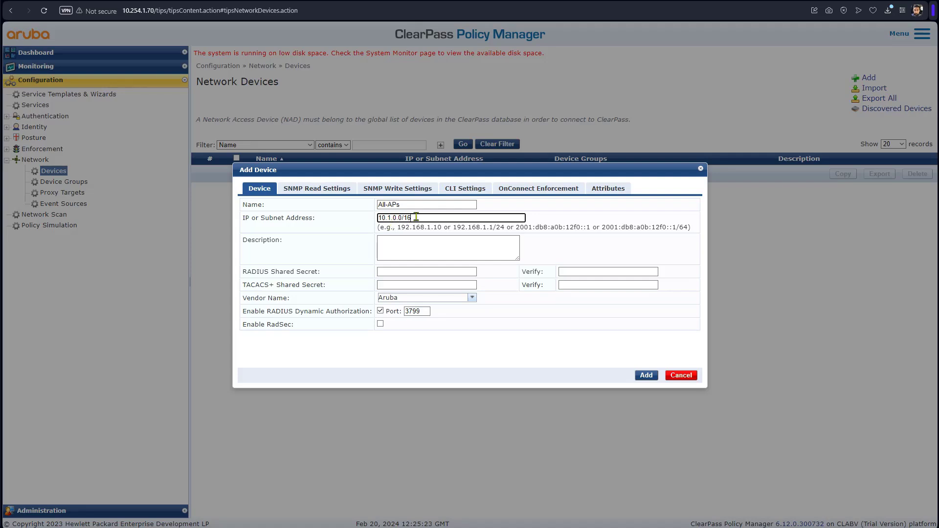
drag(414, 216, 379, 217)
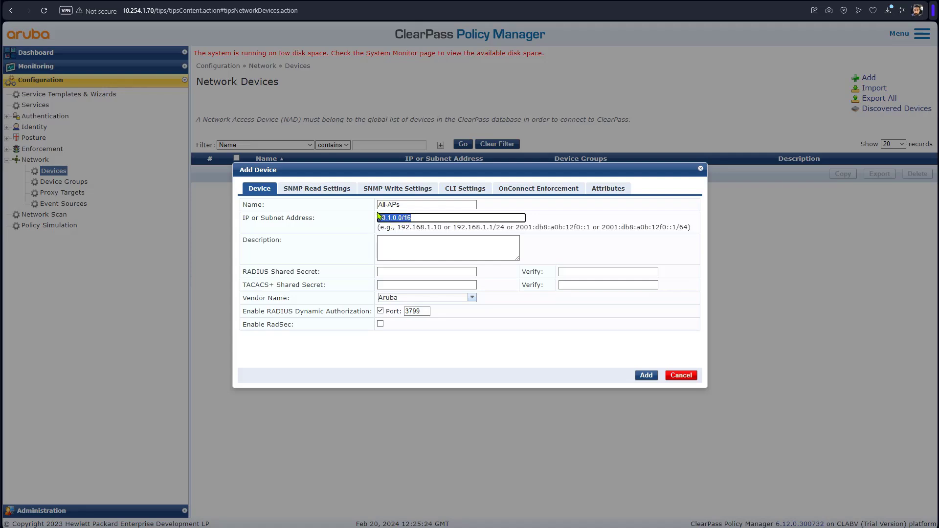
Enter and confirm the RADIUS shared secret, then add the All-APs device.
click(398, 271)
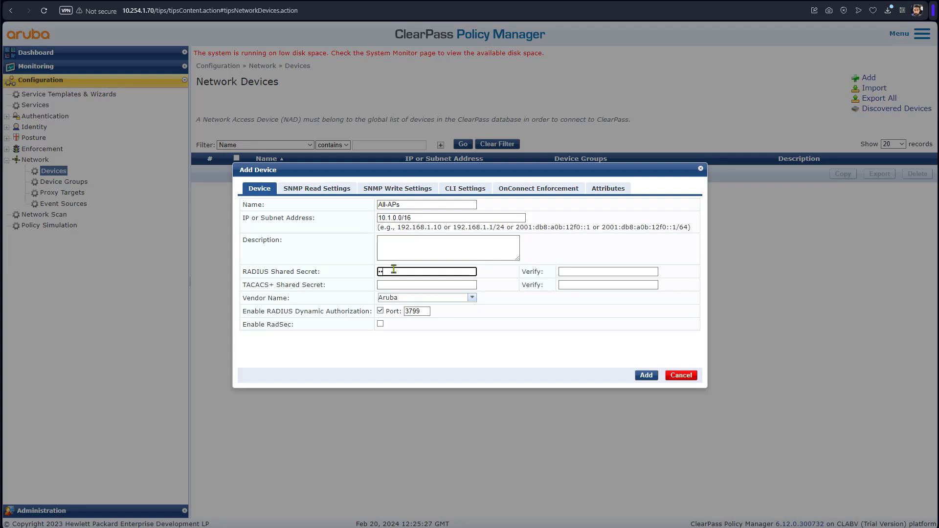
text(•••••••••••••••)
key(Tab)
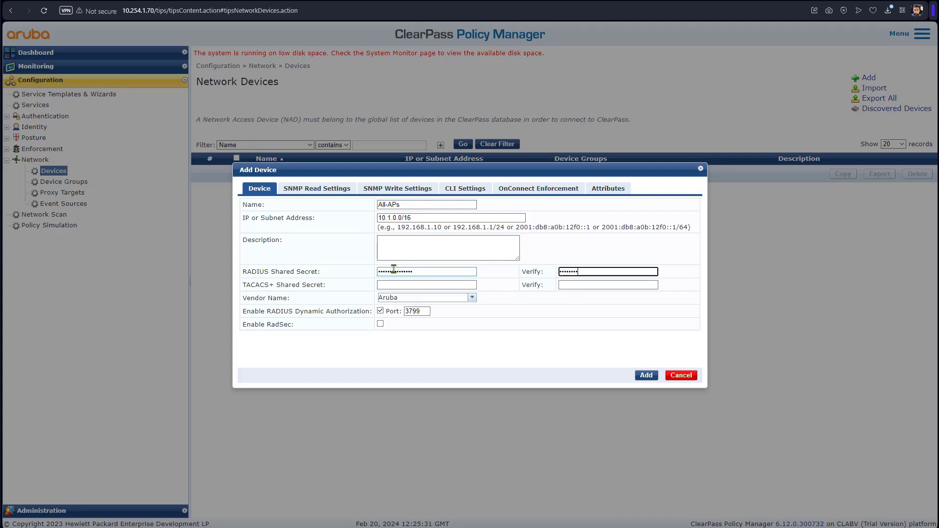
text(•••••••••••••••)
click(646, 375)
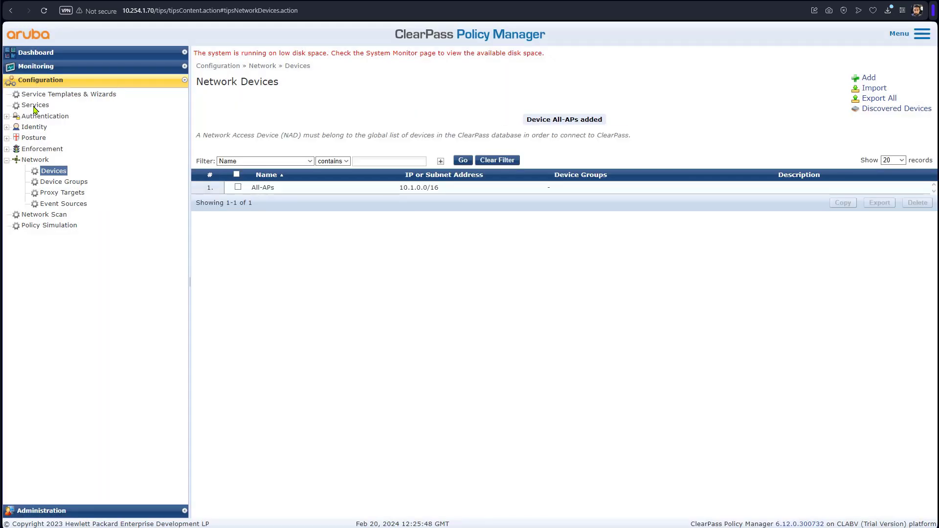
Start a new 802.1X Wireless service named 'secure wireless 802.1x'.
click(34, 106)
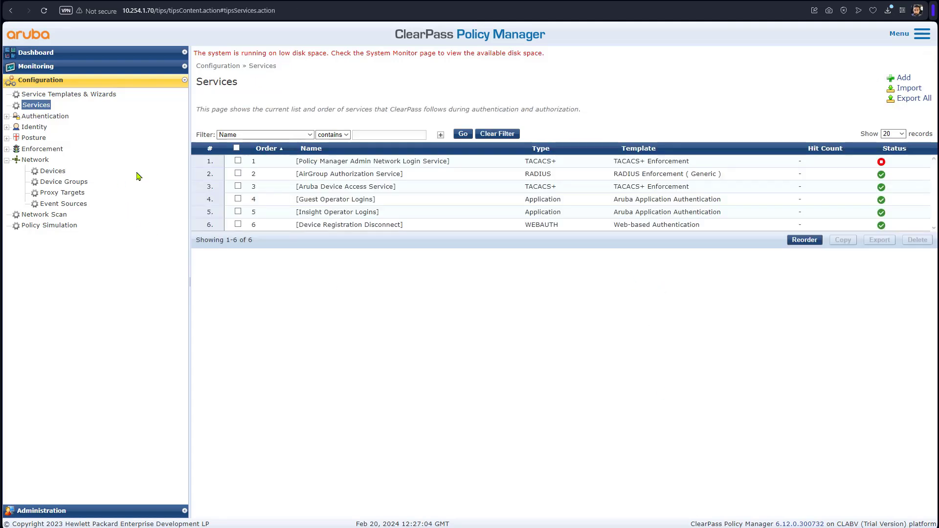
click(905, 79)
click(335, 118)
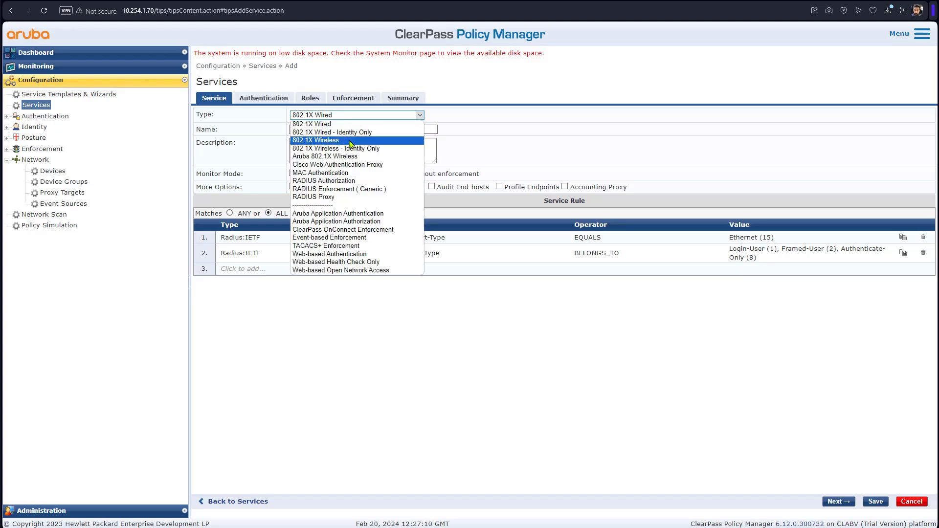
click(350, 141)
click(344, 130)
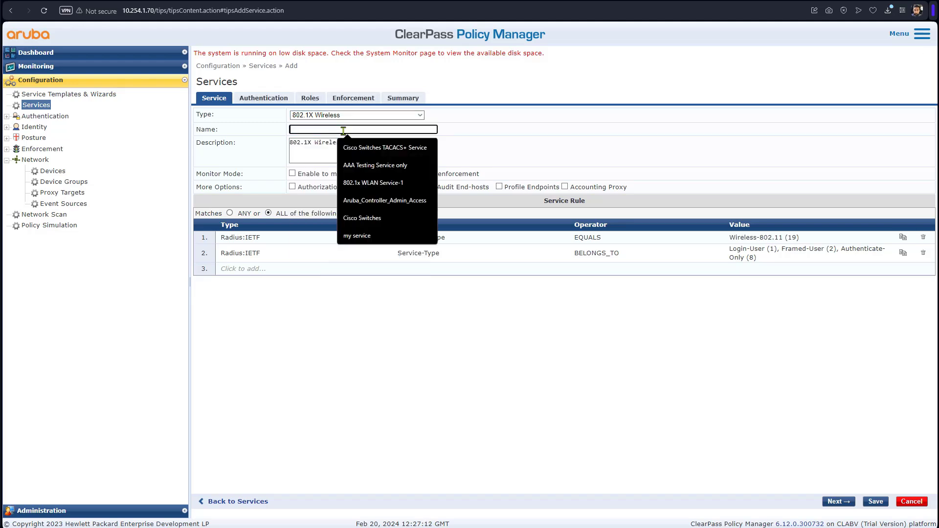
text(secure wireless 802.1x)
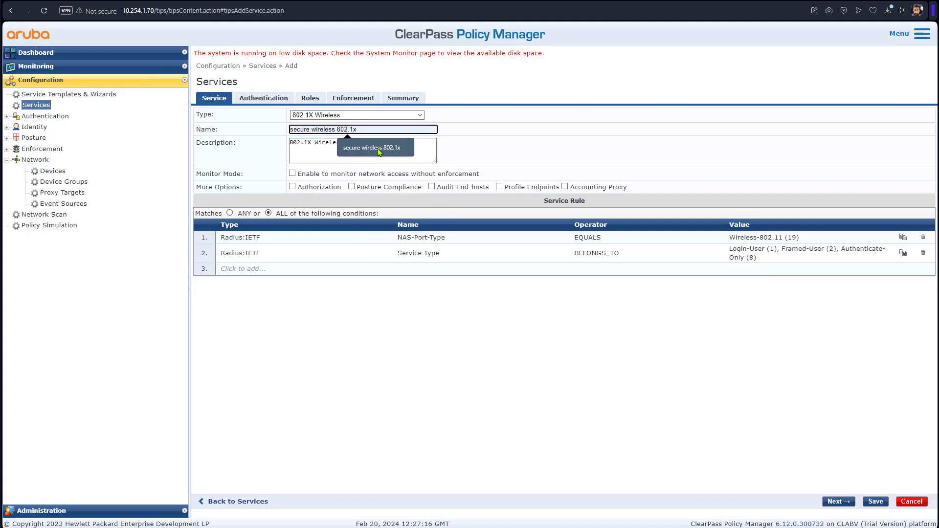
click(374, 150)
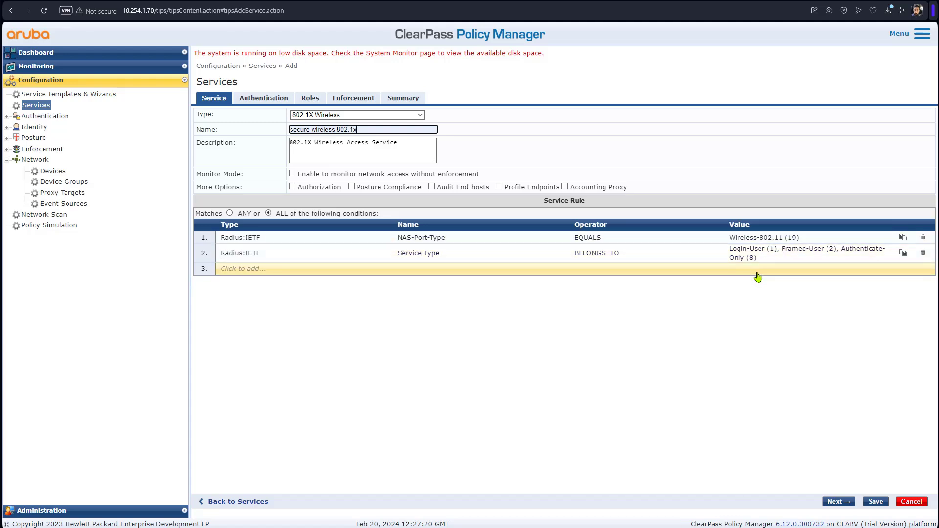
Add rule 3: Radius:Aruba, Aruba-Essid-Name EQUALS secure.
click(247, 269)
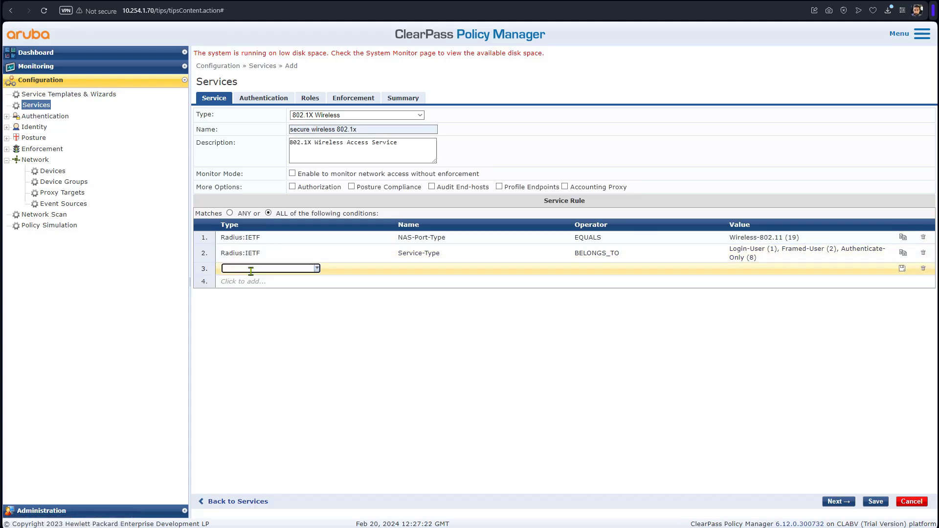
text(rad)
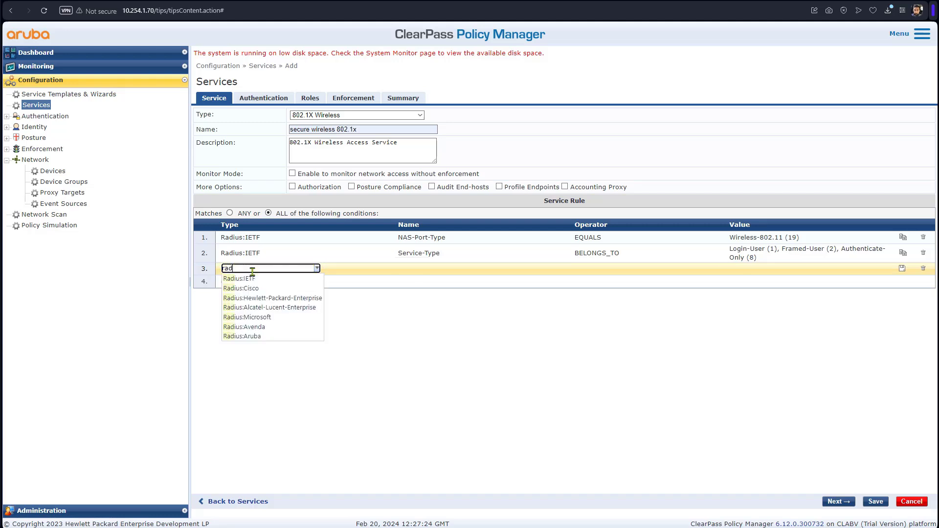
text(ius:aruba)
key(Return)
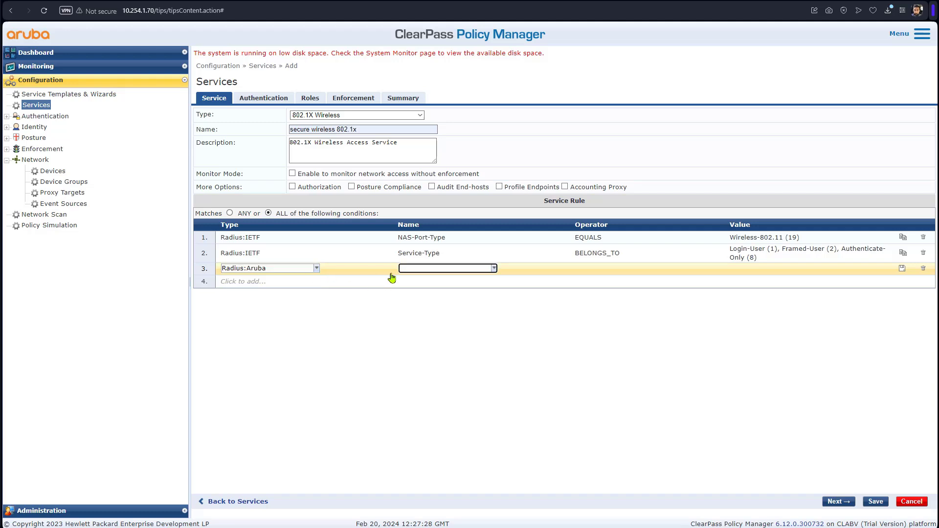
text(ess)
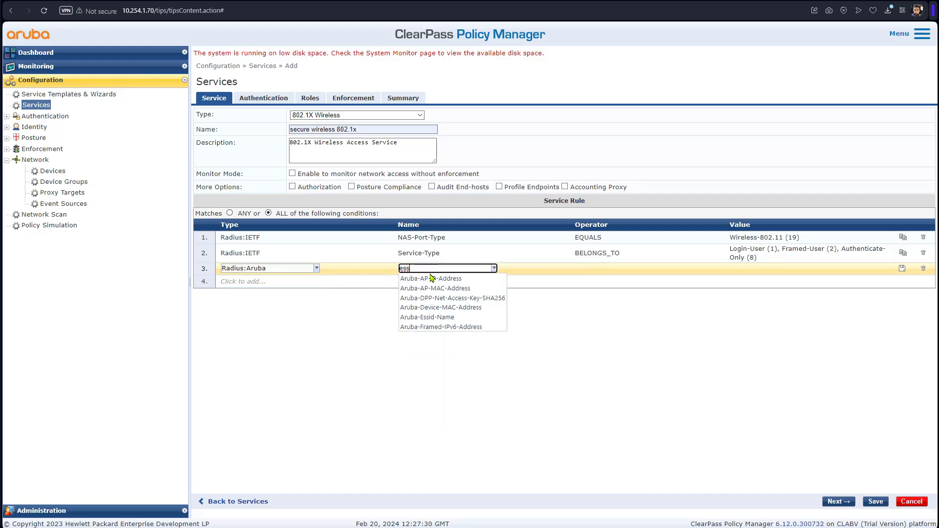
click(435, 317)
click(593, 268)
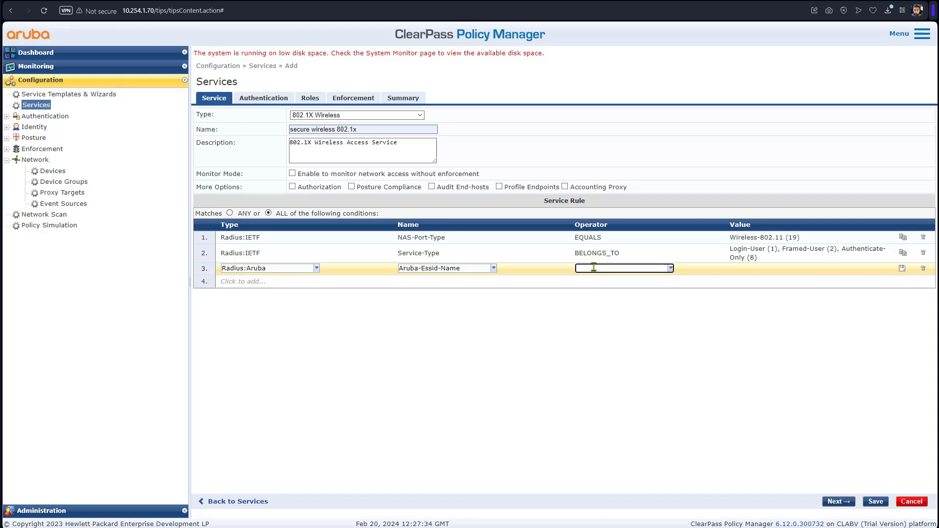
text(equ)
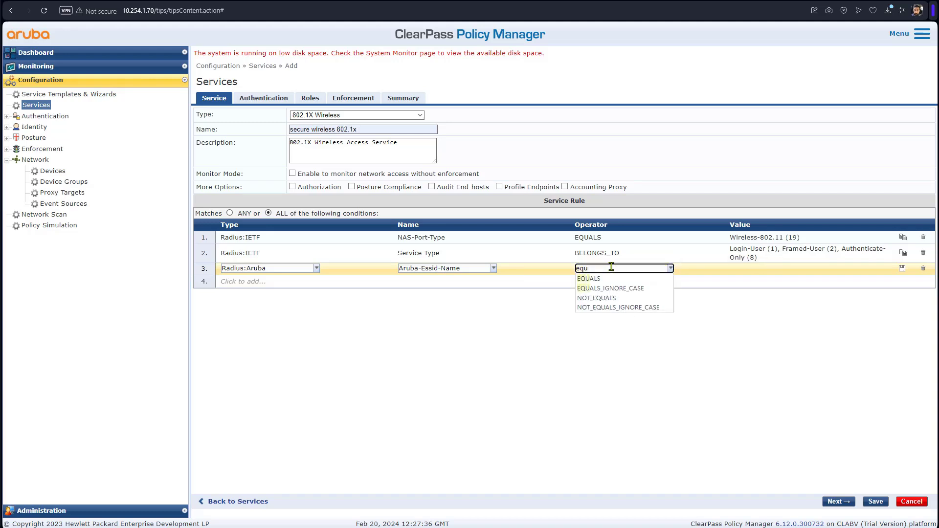
click(636, 279)
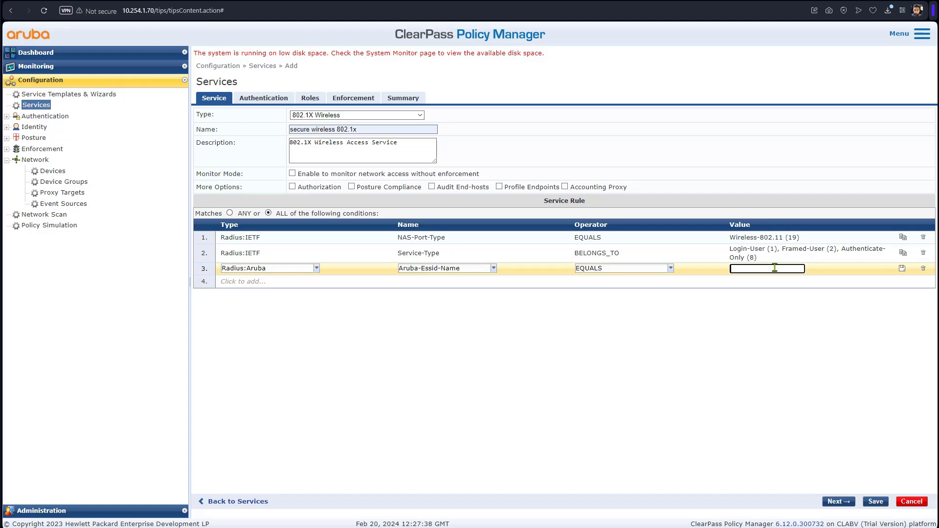
text(secure)
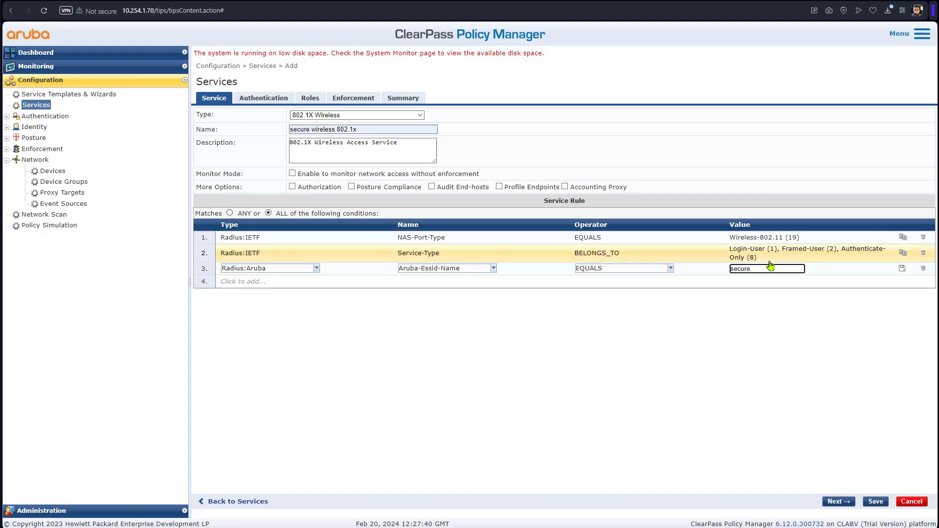
Add [Local User Repository] as authentication source, review Roles and Enforcement, and save the service.
click(277, 100)
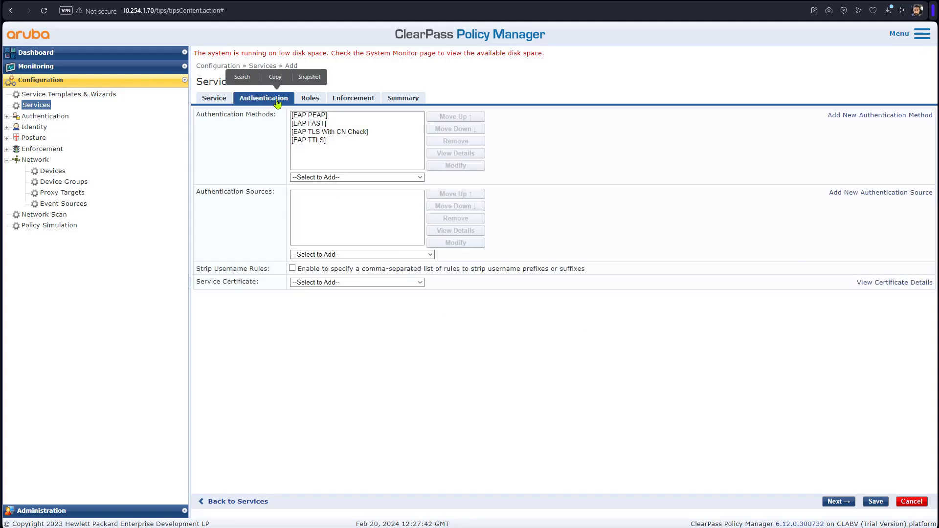
click(330, 254)
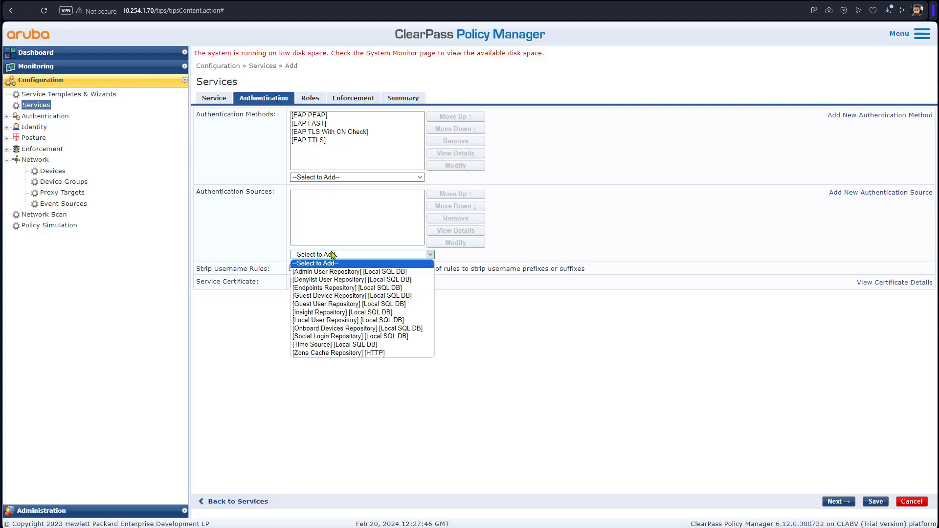
click(352, 320)
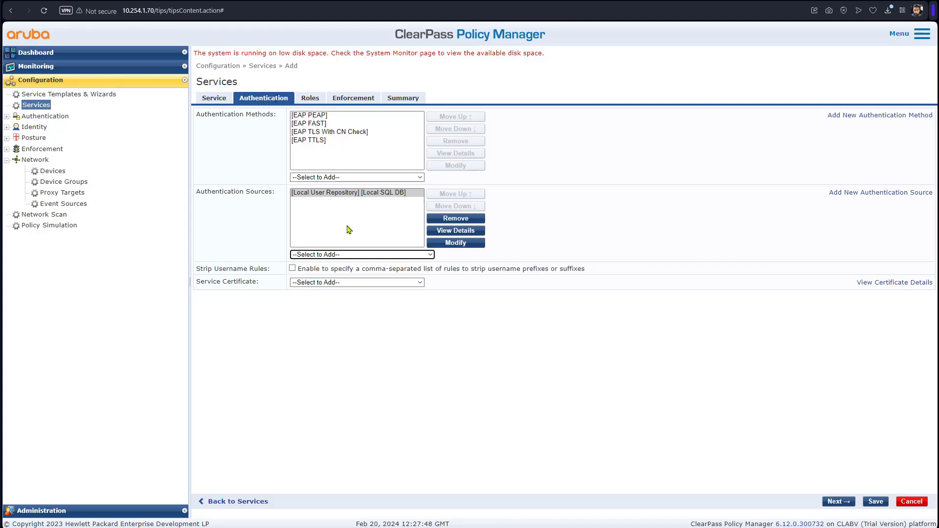
click(320, 101)
click(353, 100)
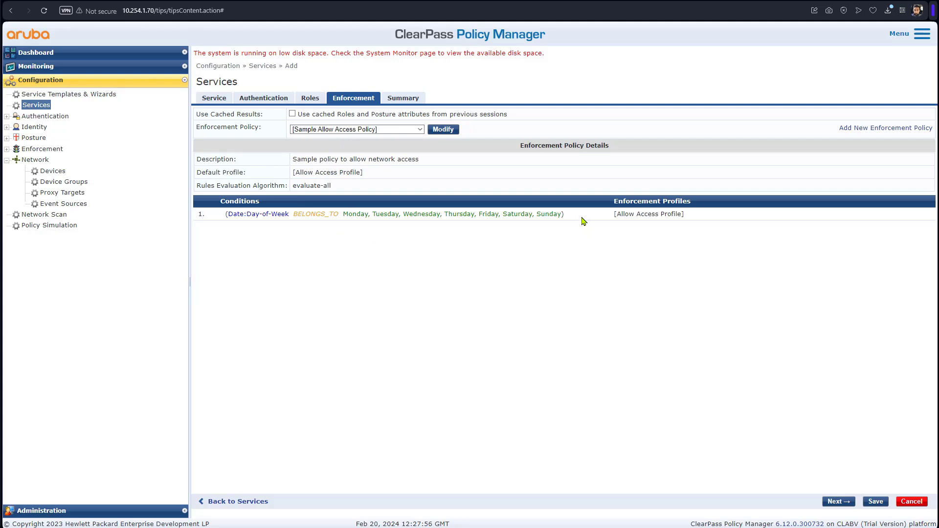
click(870, 505)
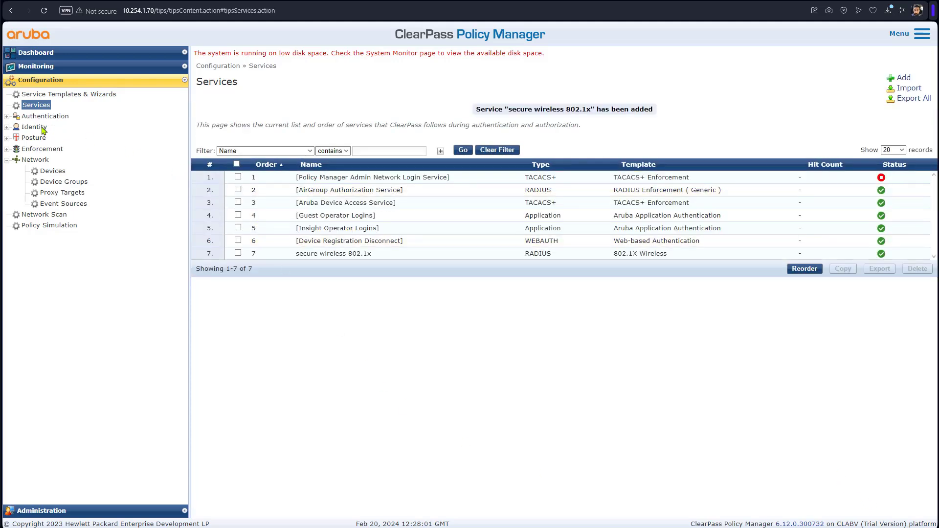
Start a new local user with the user ID and name testuser.
click(42, 128)
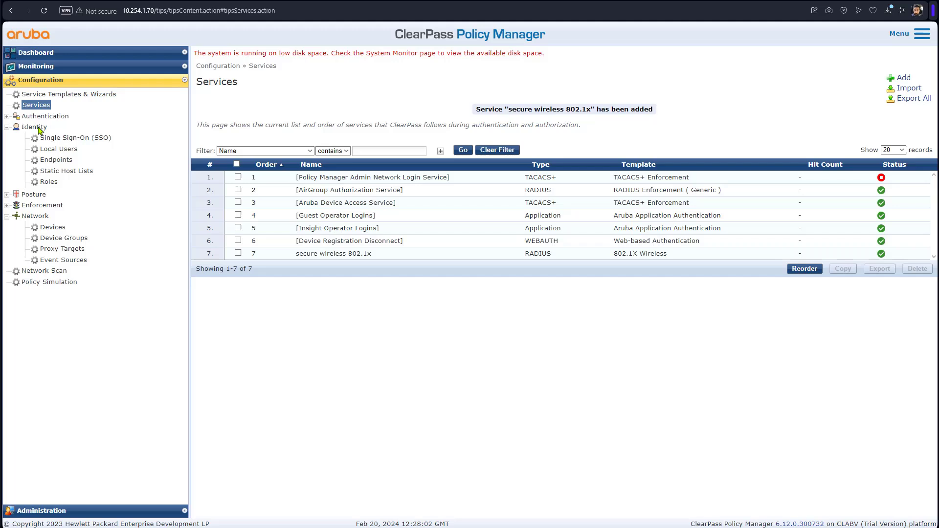
click(52, 150)
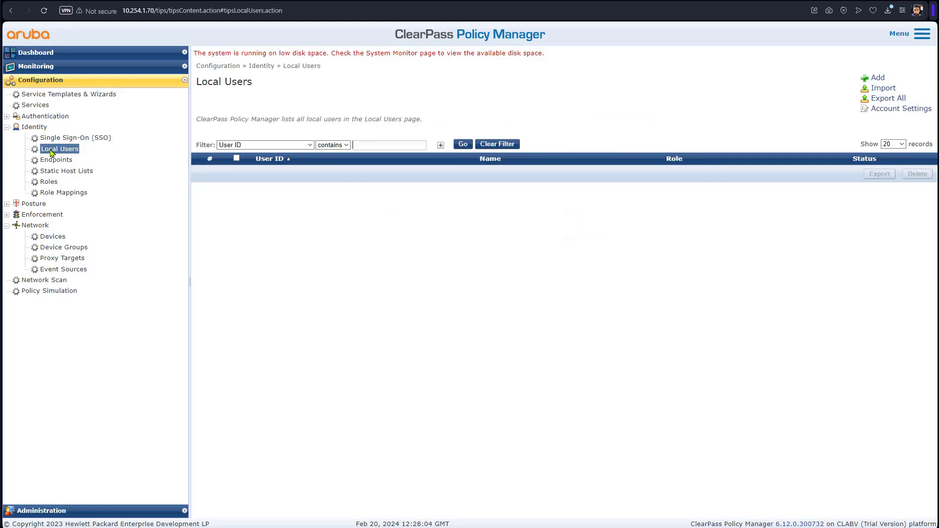
click(878, 79)
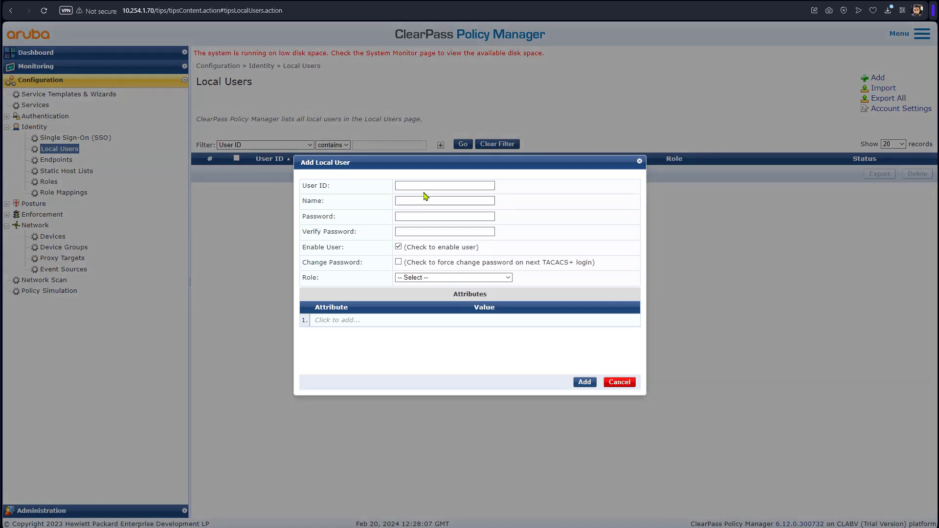
click(428, 185)
text(testuswer)
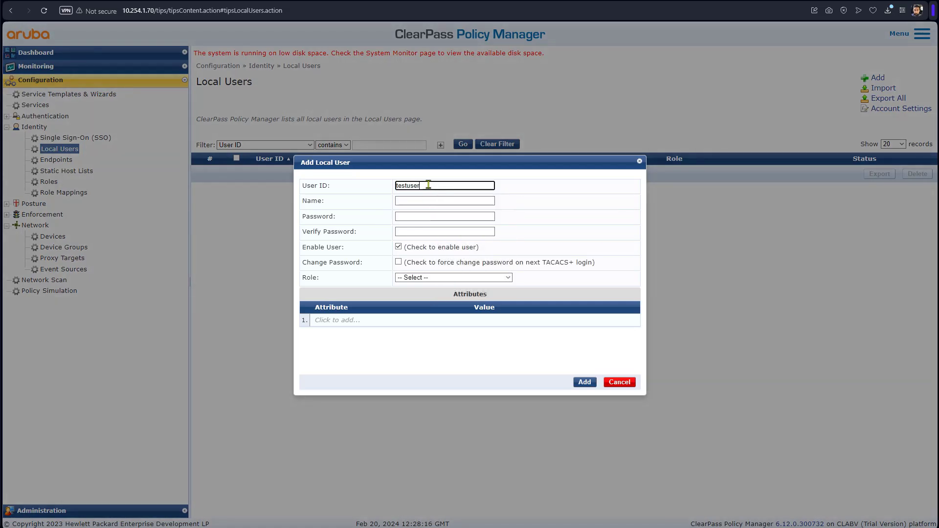
key(Tab)
text(test)
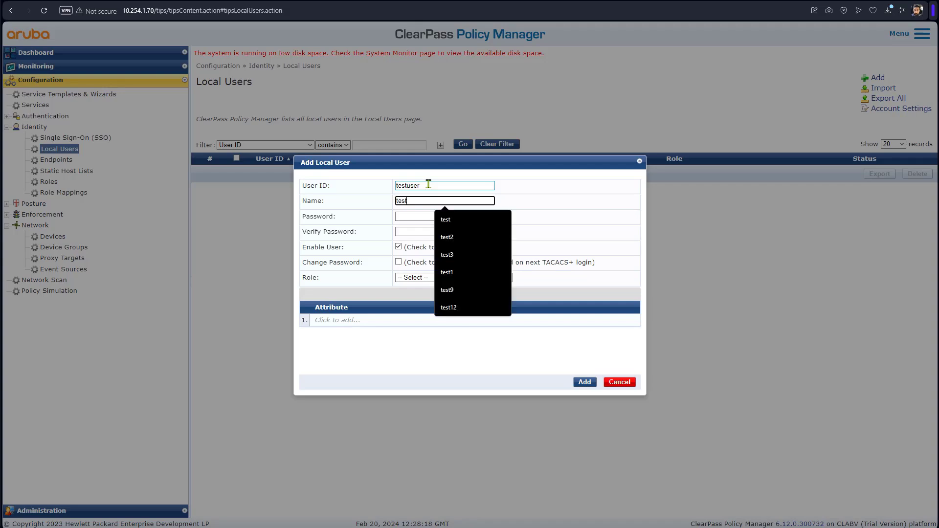
text(user)
key(Tab)
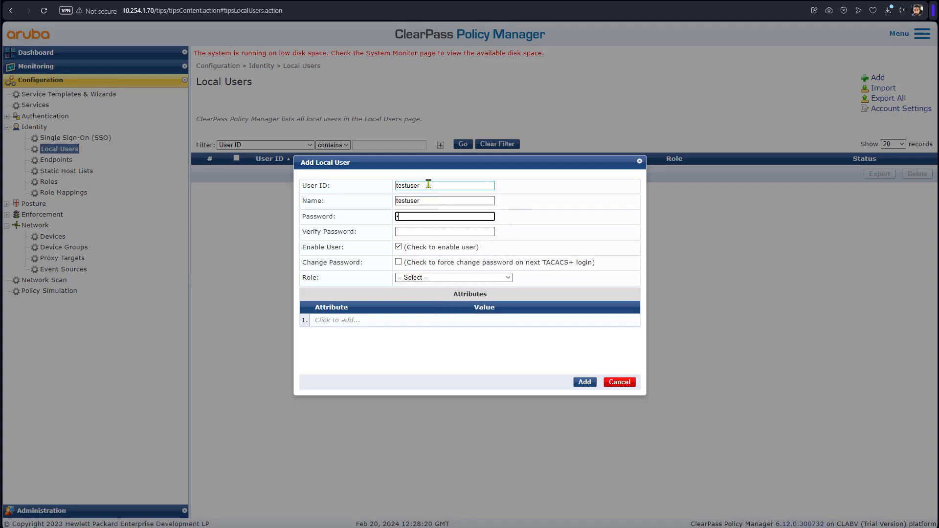
Set and confirm the user's password, assign the Employee role, and create the user.
text(•••••••)
key(Tab)
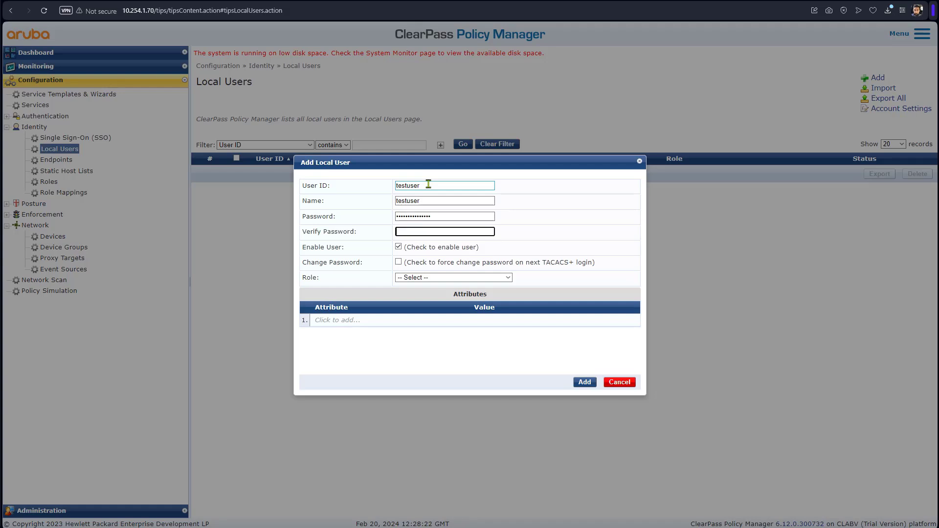
text(•••••••••••••••)
key(Tab)
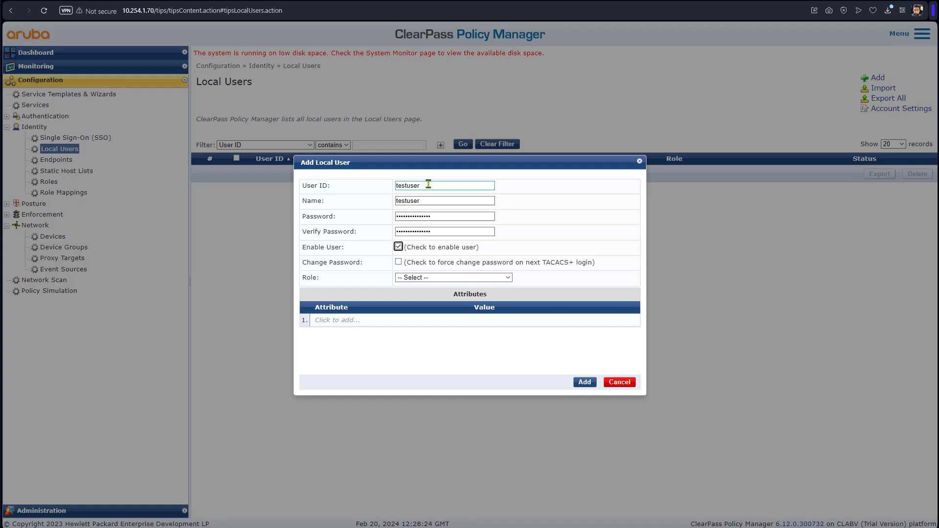
click(437, 278)
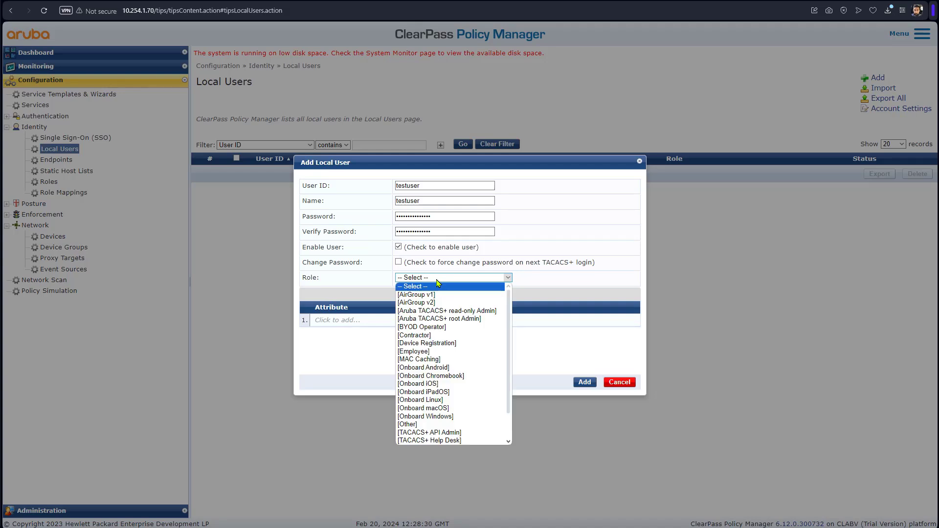
click(444, 352)
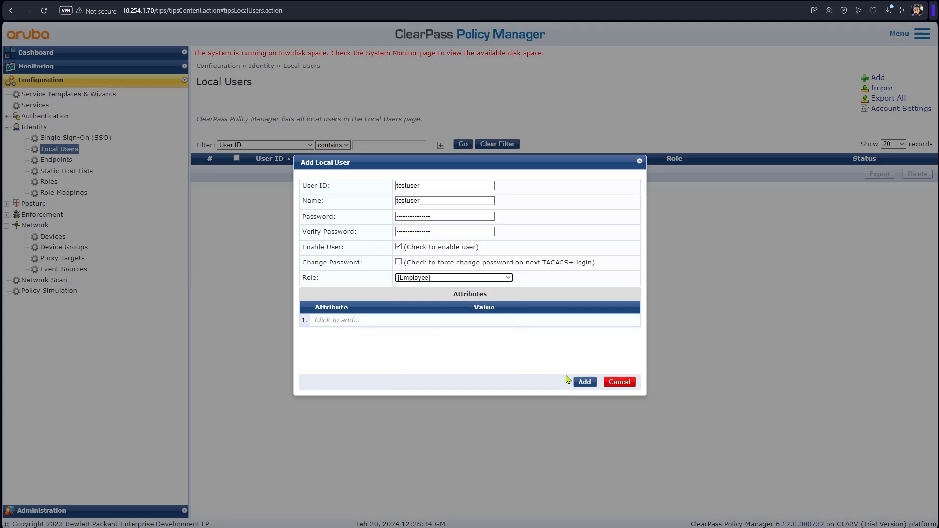
click(585, 384)
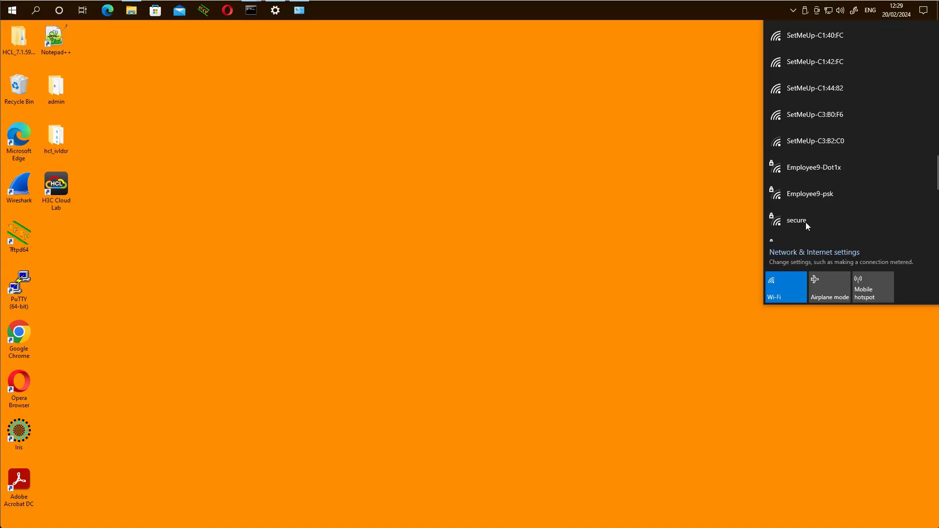
Join the secure Wi-Fi with auto-connect off, signing in with the test user's username and password.
click(793, 224)
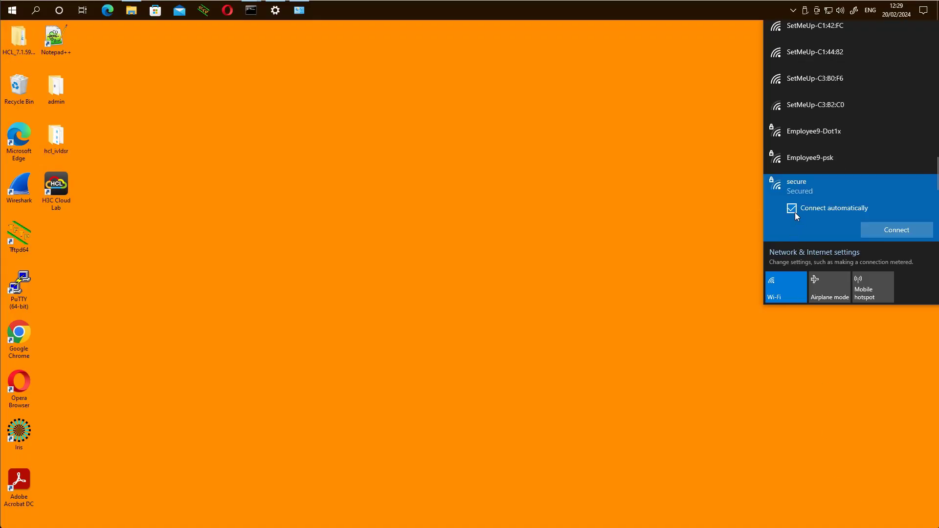
click(792, 209)
click(893, 230)
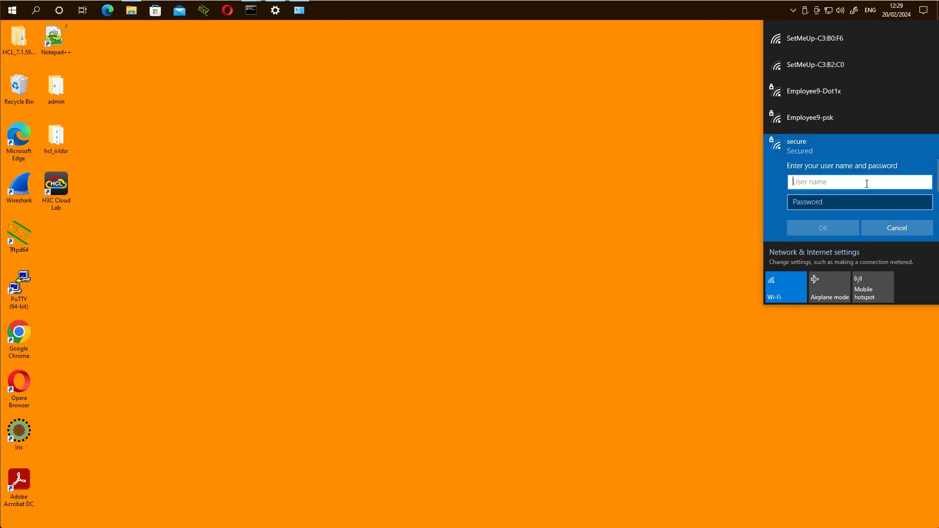
text(test)
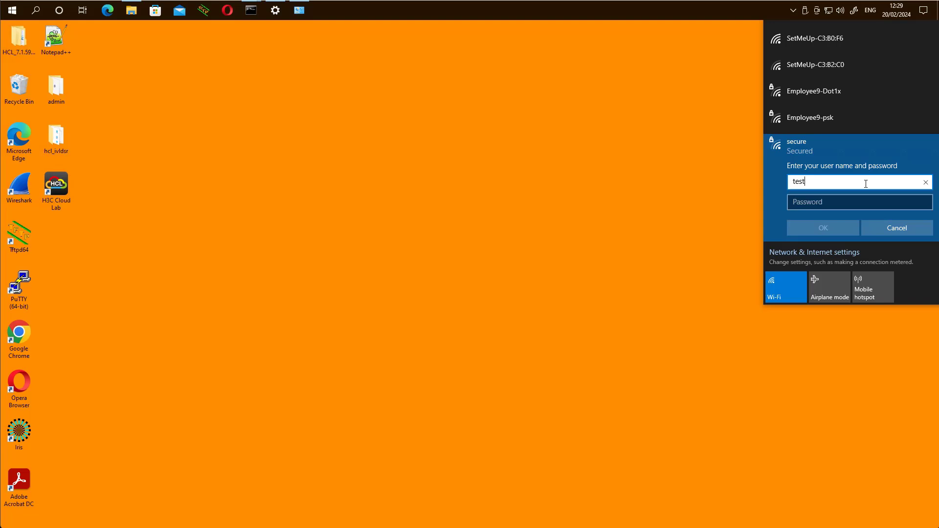
text(user)
key(Tab)
text(•••••)
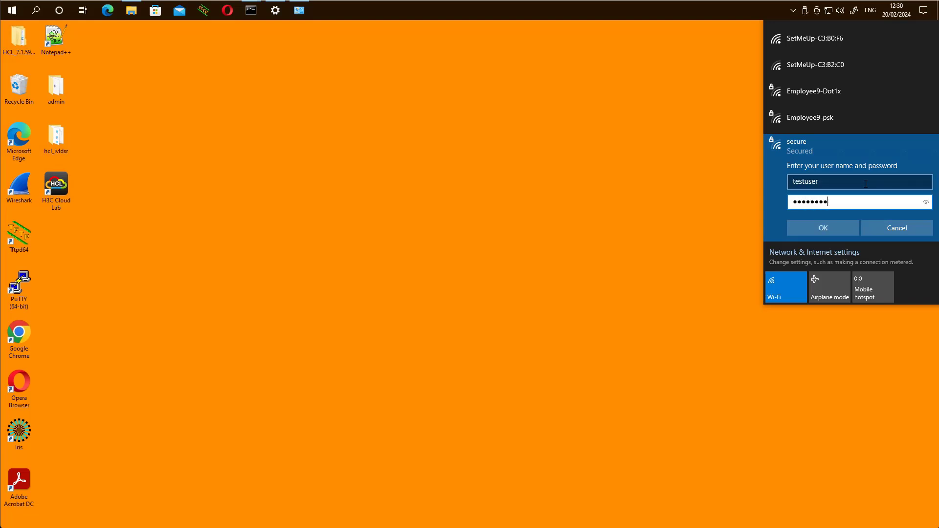
click(838, 229)
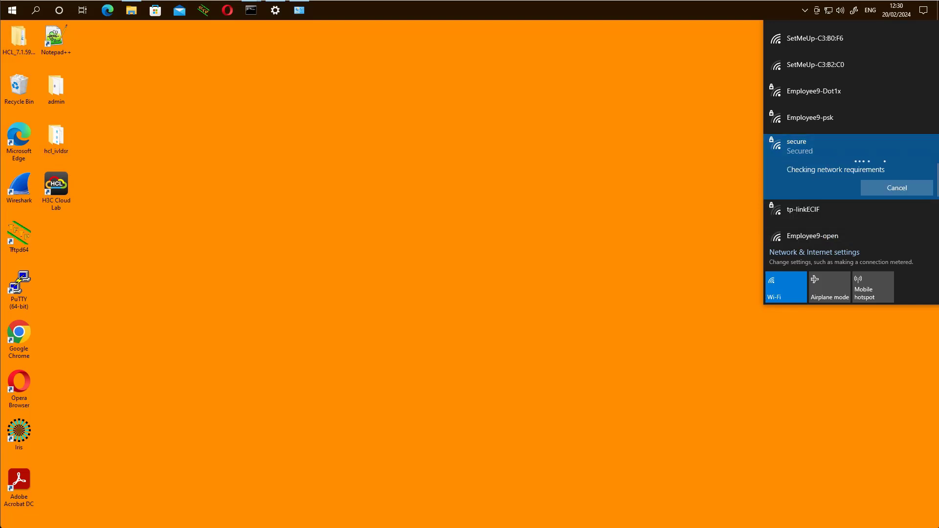
click(824, 170)
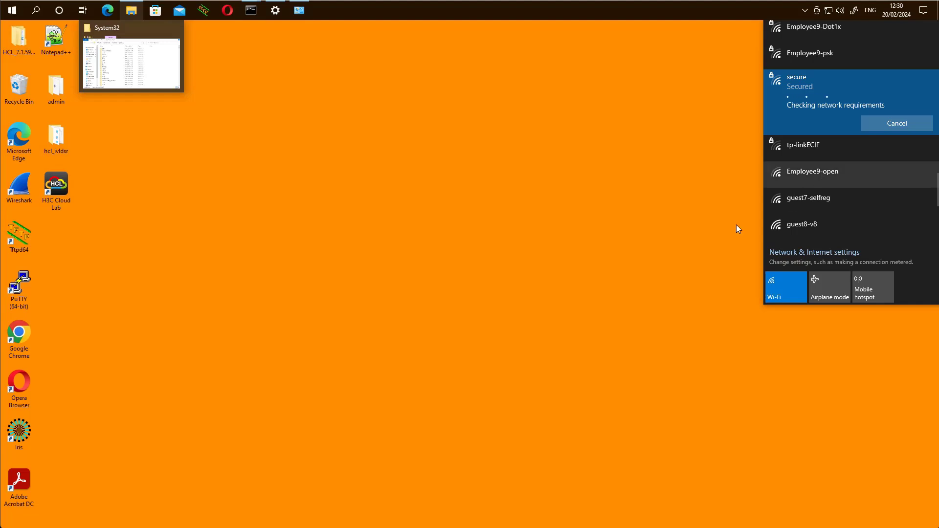
click(661, 446)
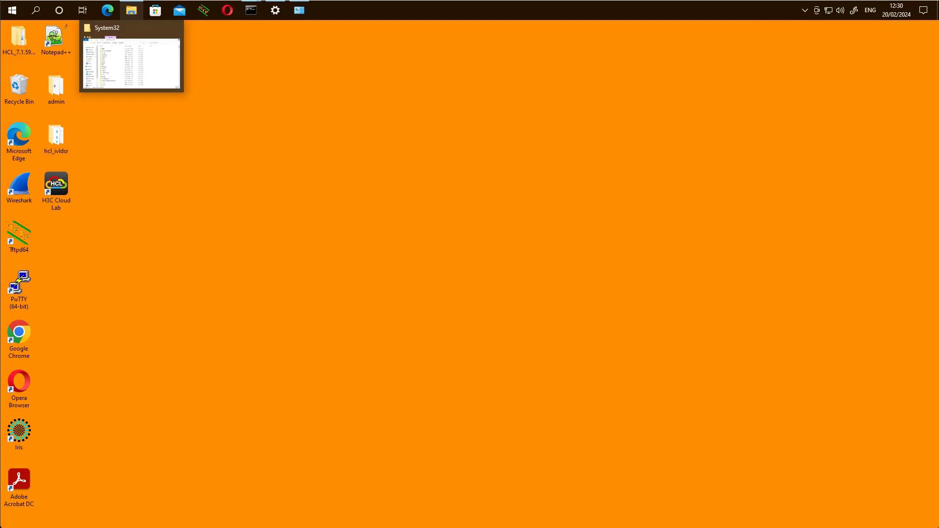
Open the accepted request's details, confirm Allow Access Profile enforcement, then view its Input tab.
click(831, 13)
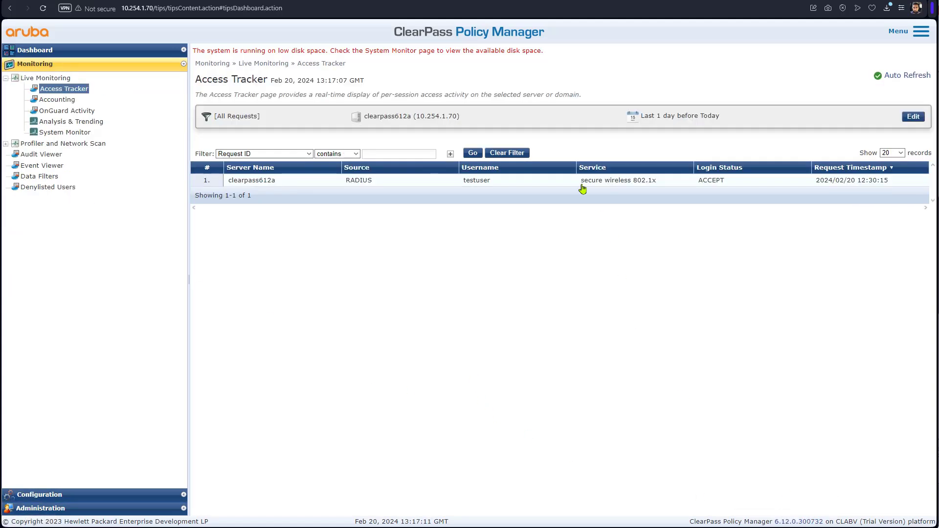
click(474, 185)
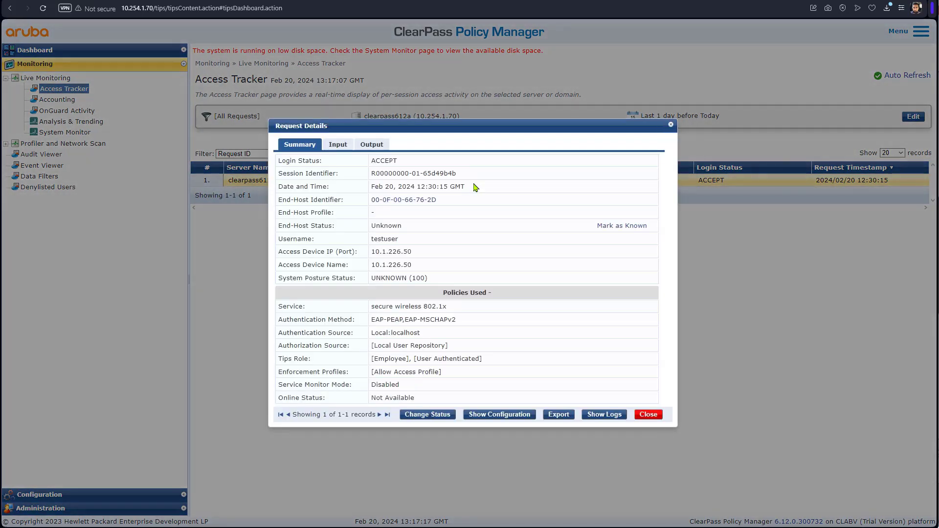
click(374, 146)
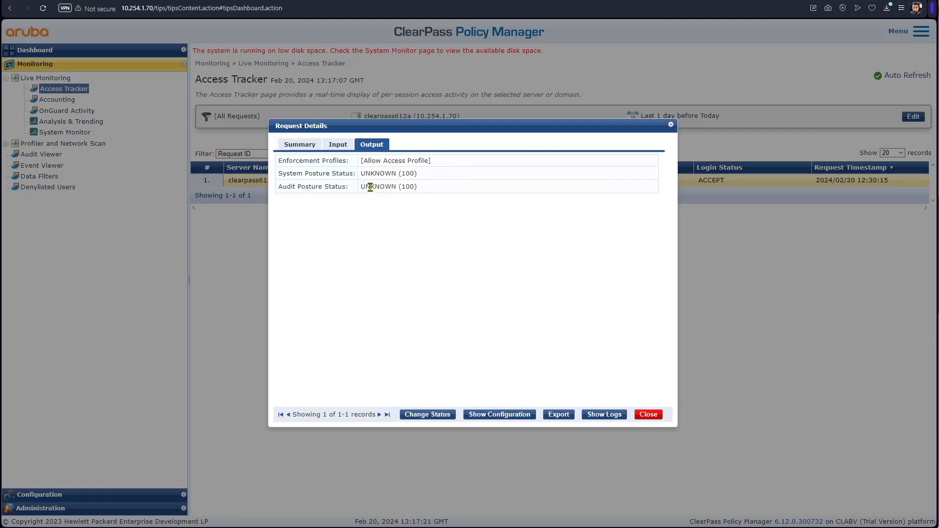
drag(432, 163, 356, 167)
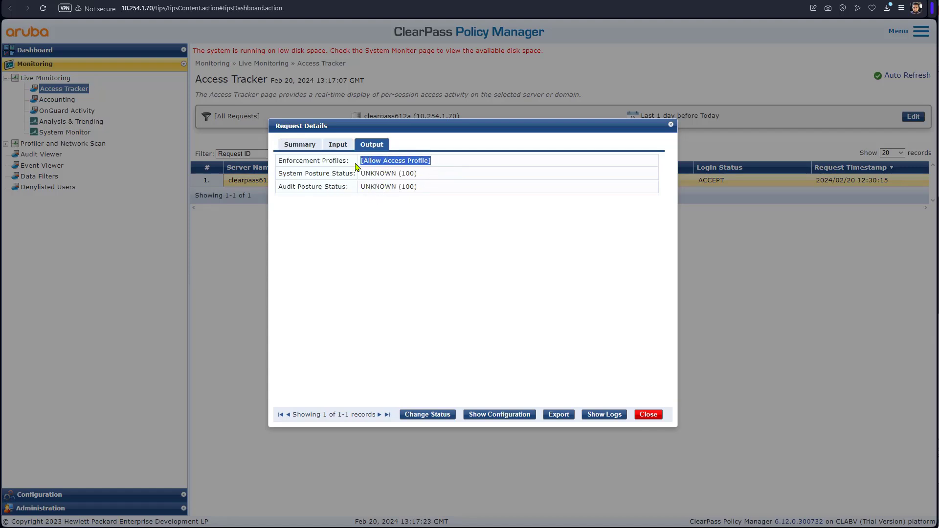
click(352, 271)
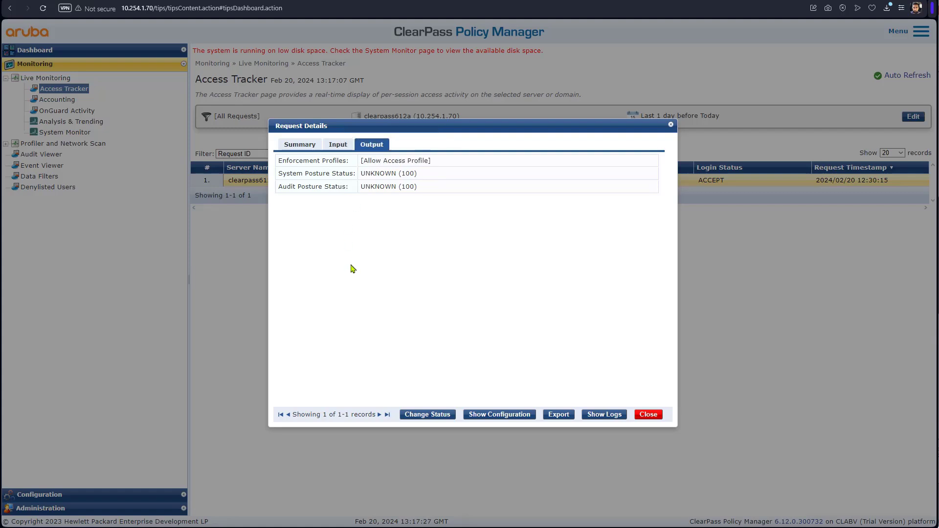
click(343, 144)
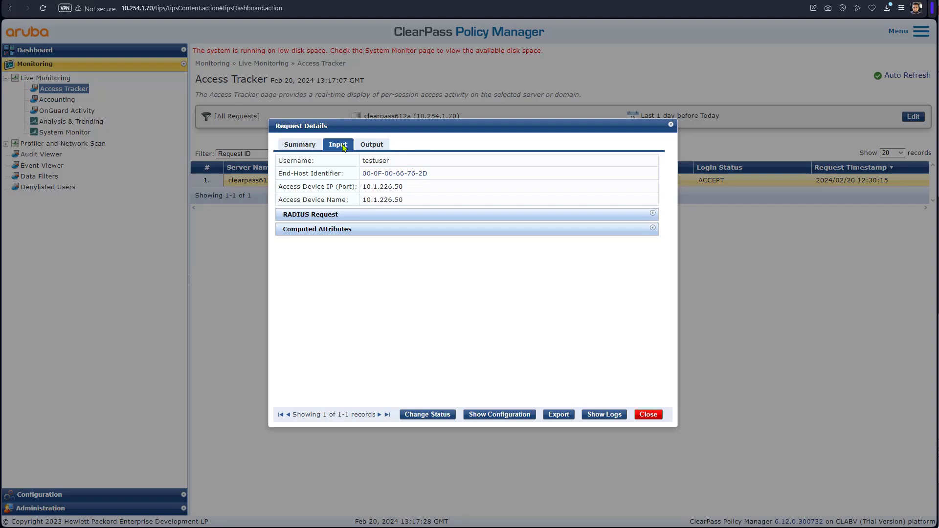
Inspect RADIUS Request attributes: campus-AP group, AP and device MACs, NAS IP 10.1.226.50, then close.
click(342, 217)
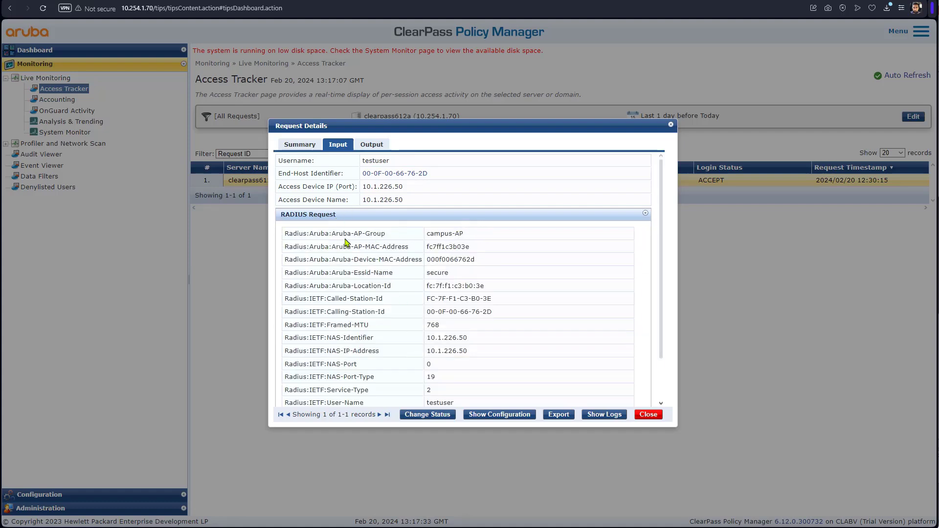
drag(464, 234, 426, 238)
click(464, 273)
drag(330, 248, 402, 248)
drag(473, 248, 422, 252)
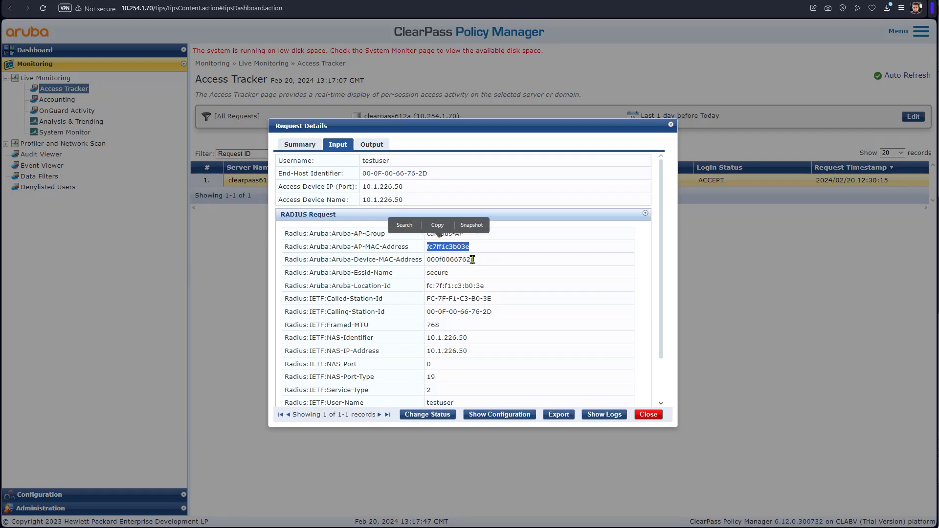
drag(477, 261, 426, 273)
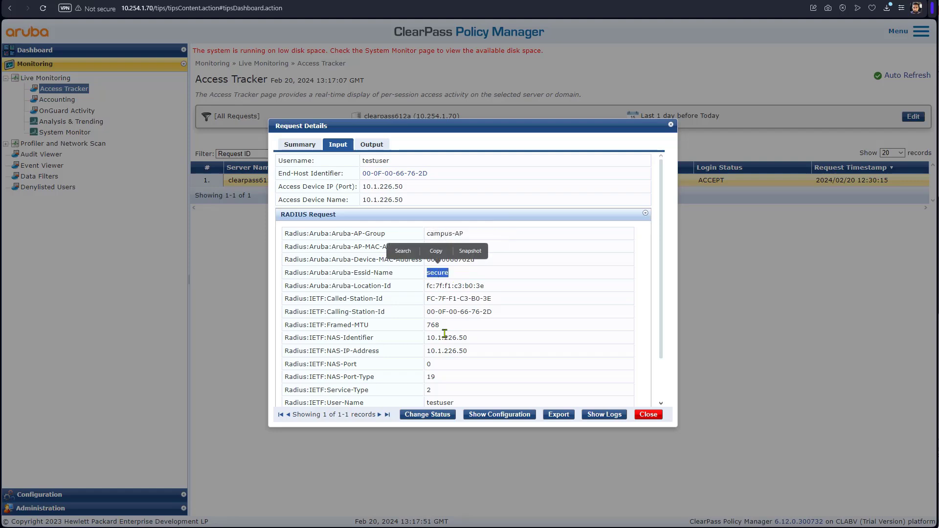
scroll(438, 322, down, 1)
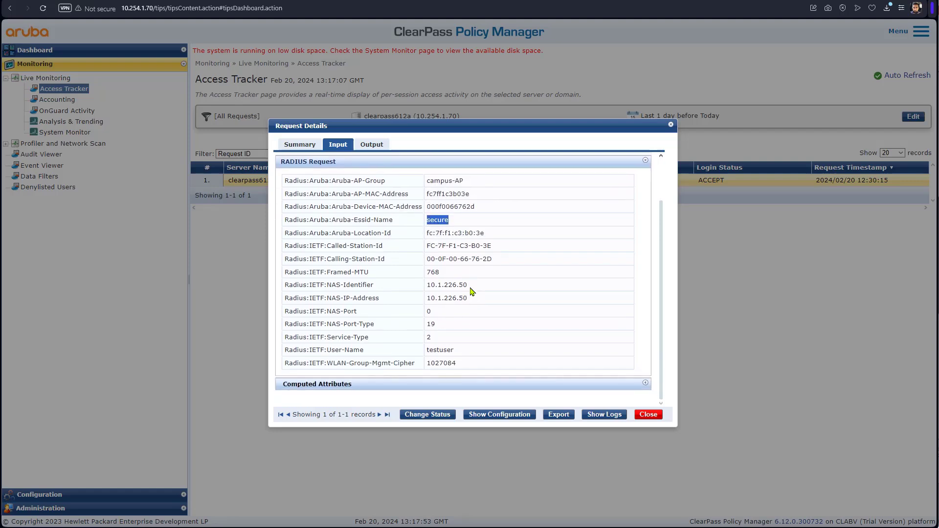
drag(470, 285, 431, 299)
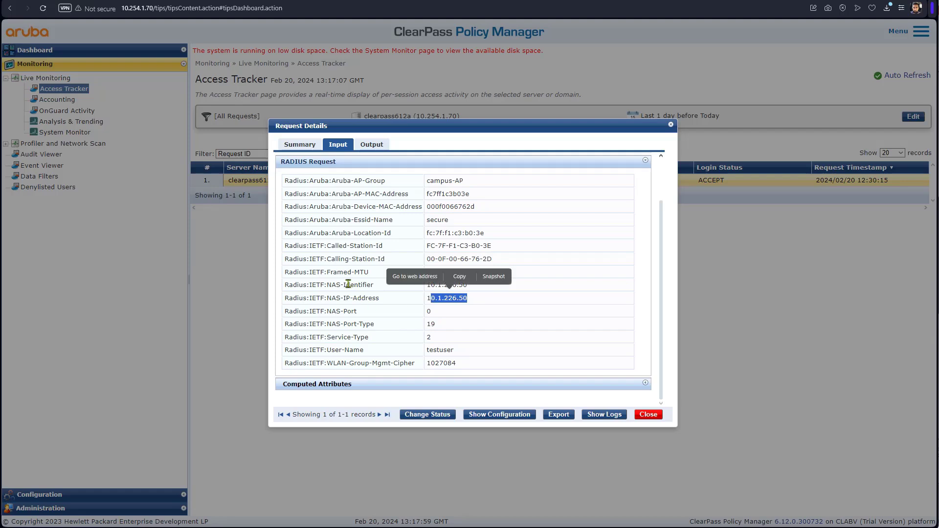
click(458, 298)
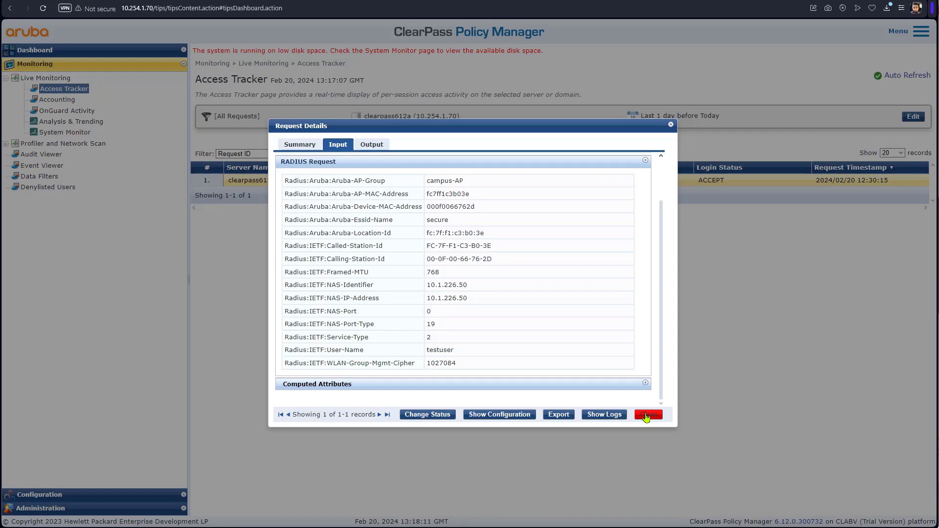
click(648, 415)
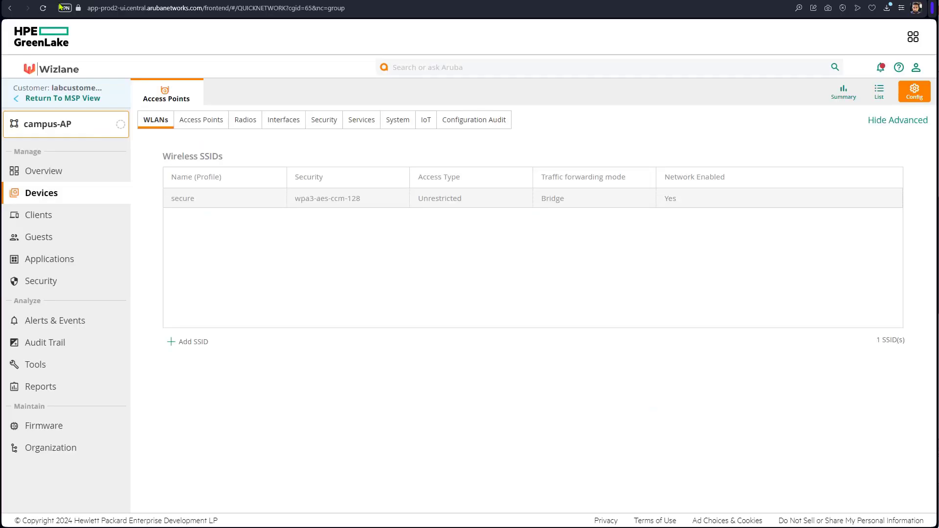
Open testuser's Client Details from the Clients list, then go back to Clients.
click(43, 216)
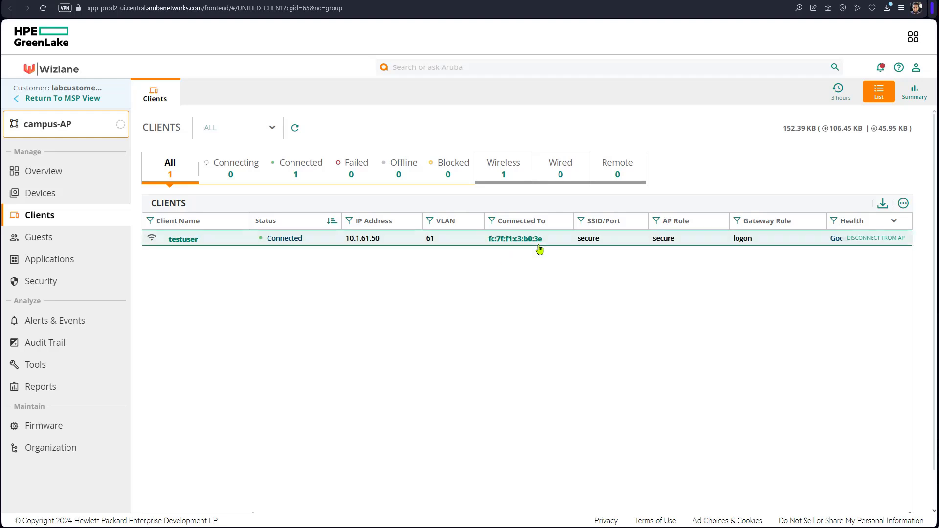
click(181, 240)
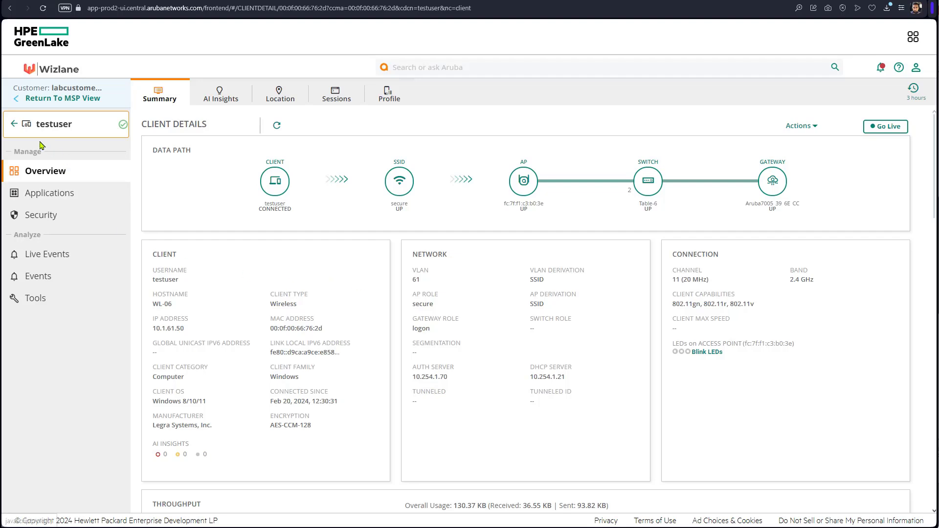
click(13, 124)
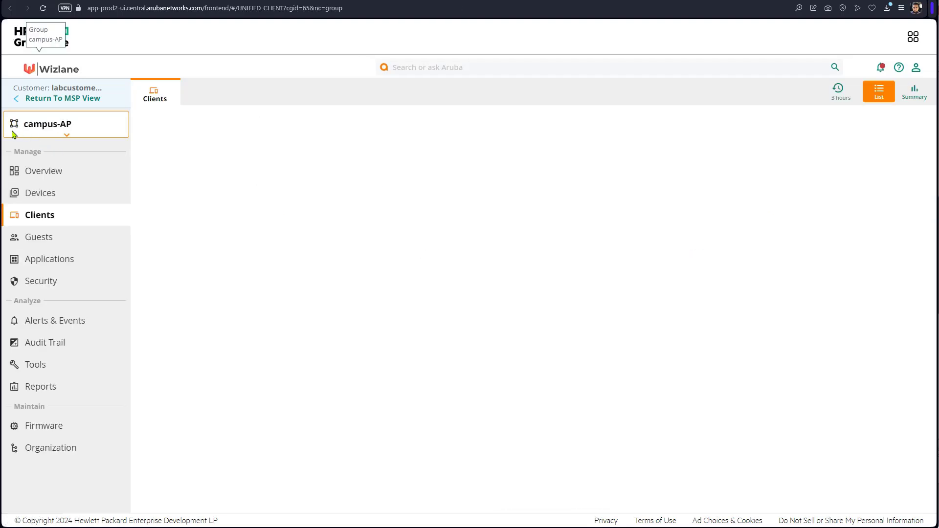
In Tools > Console, choose device type Access Point and select AP fc:7f:f1:c3:b0:3e.
click(32, 364)
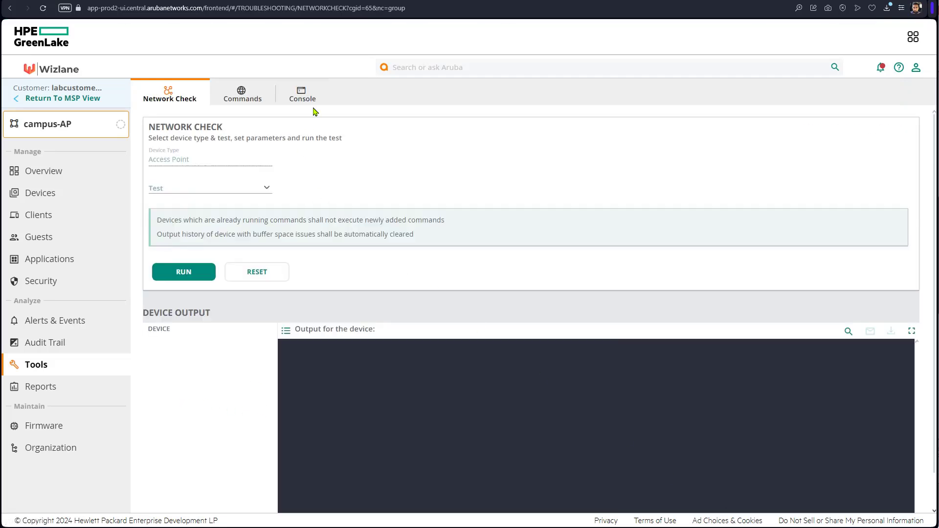
click(312, 91)
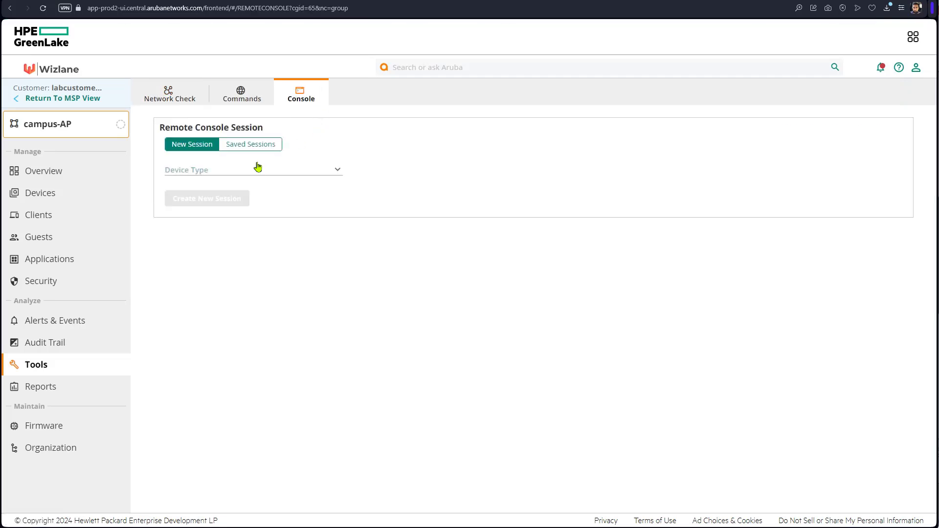
click(254, 169)
click(239, 189)
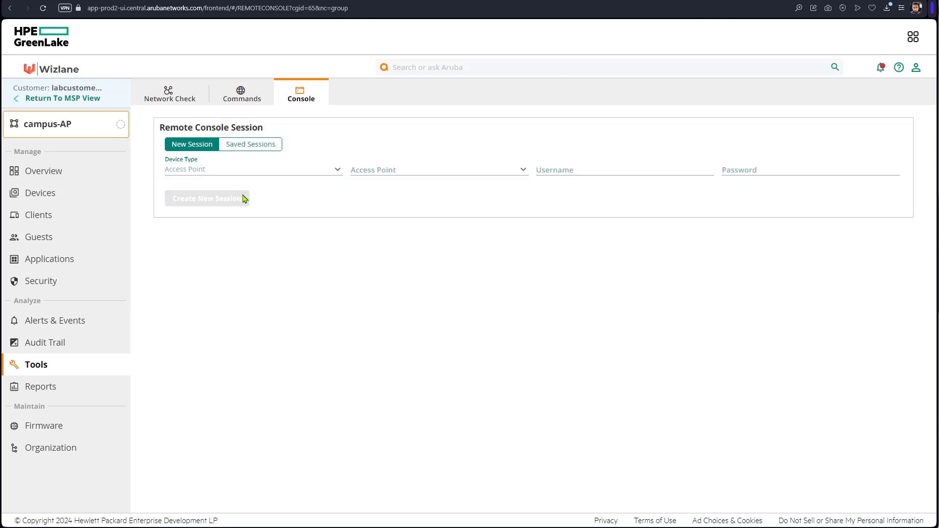
click(466, 178)
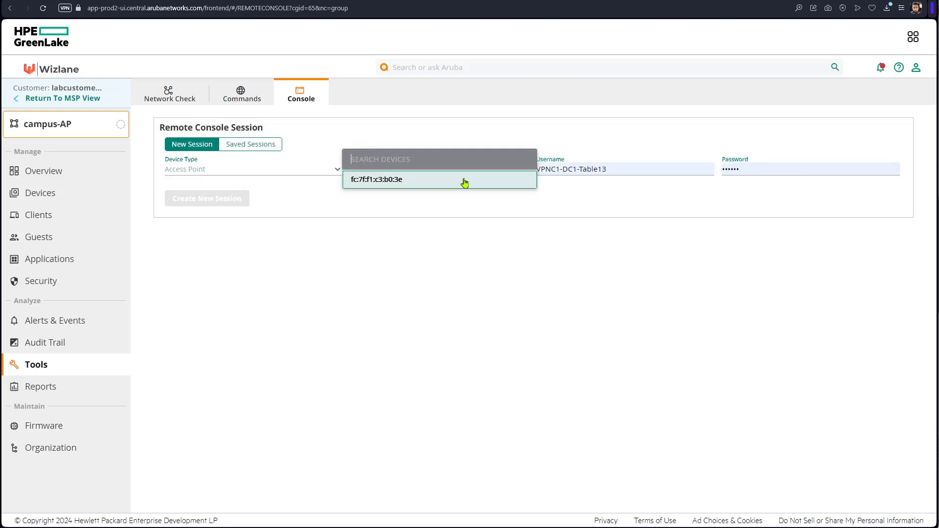
click(466, 179)
Enter the admin username and password to start the SSH console session.
click(612, 170)
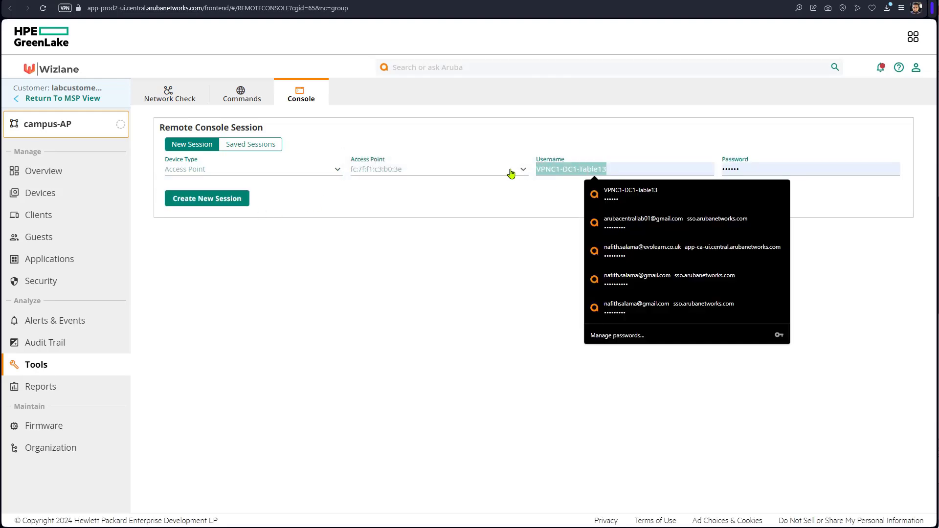
text(admin)
key(Tab)
text(ad)
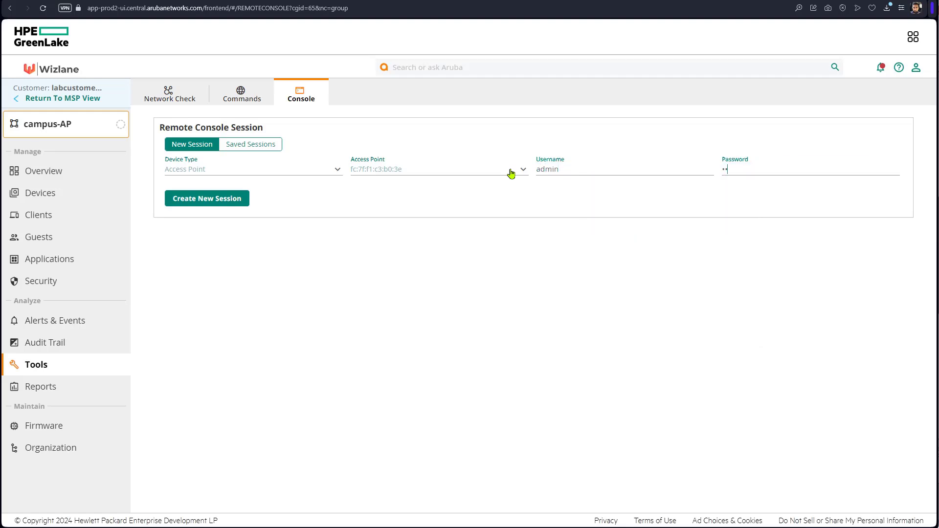
key(Return)
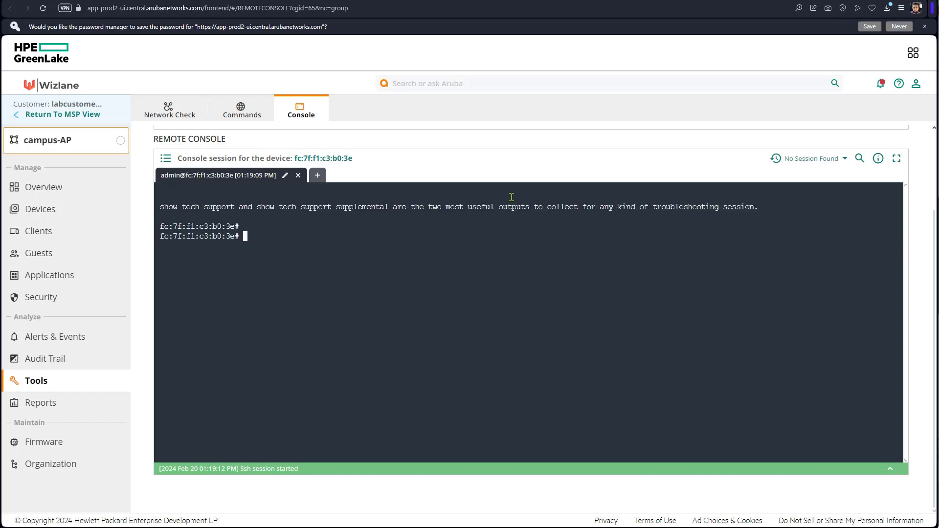
Run 'sho clients' in the AP console and highlight the test user's role secure and channel 11.
text(sho clients)
key(Return)
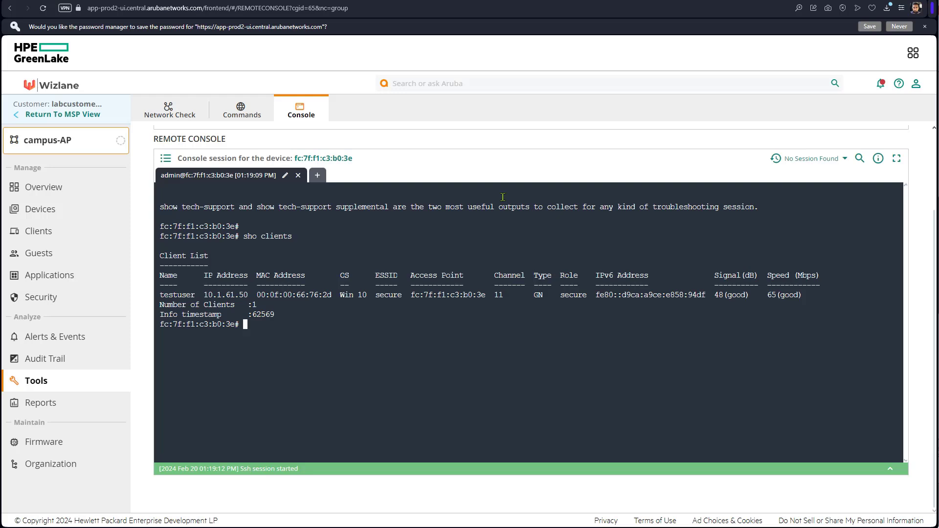
drag(587, 297, 559, 295)
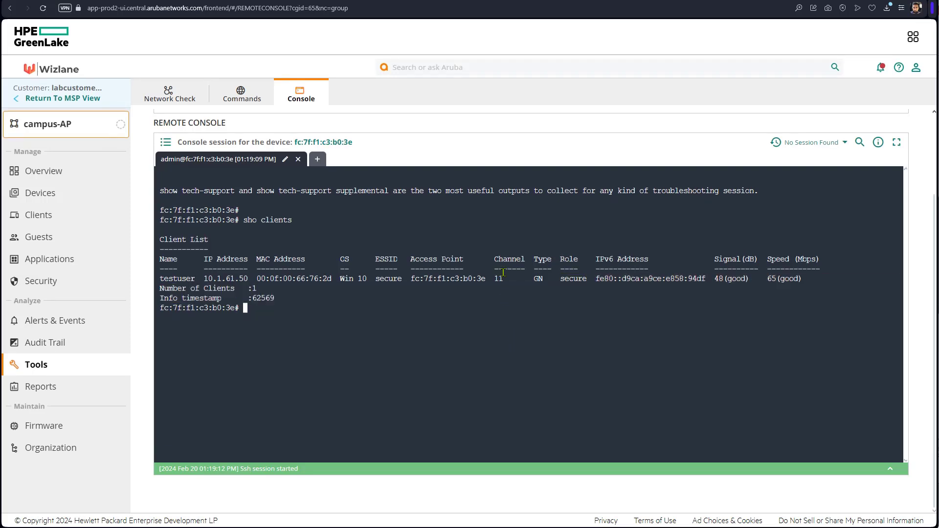
drag(503, 277, 414, 278)
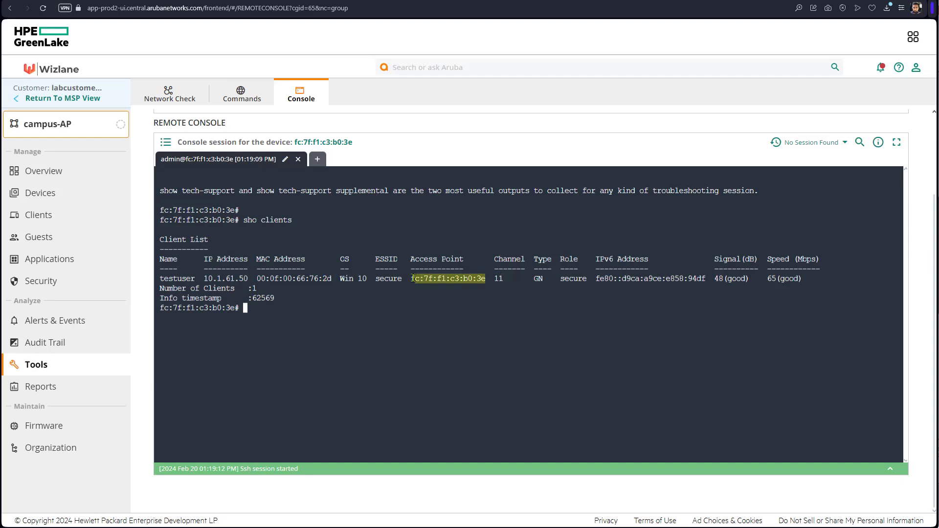